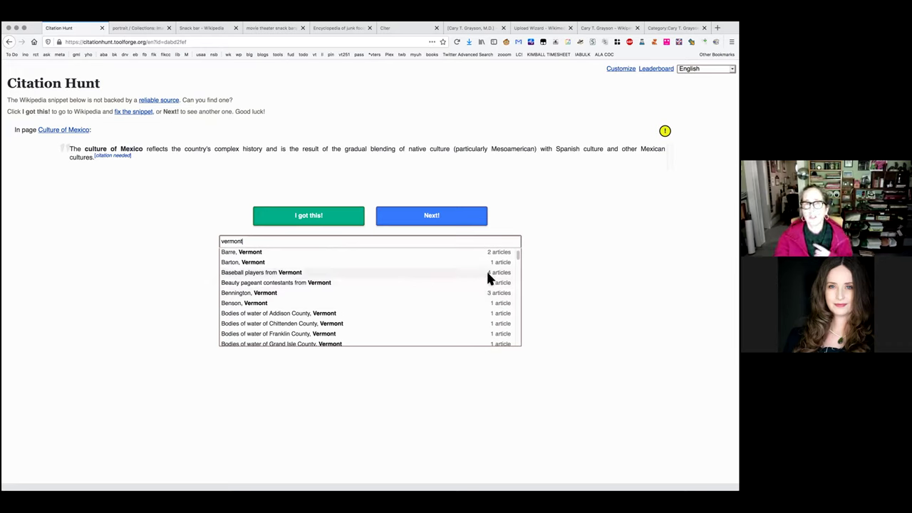
Step: Show a Citation Hunt snippet from the category "Beauty pageant contestants from Vermont" and close Citation Hunt
{"action": "left_click", "coordinate": [314, 283]}
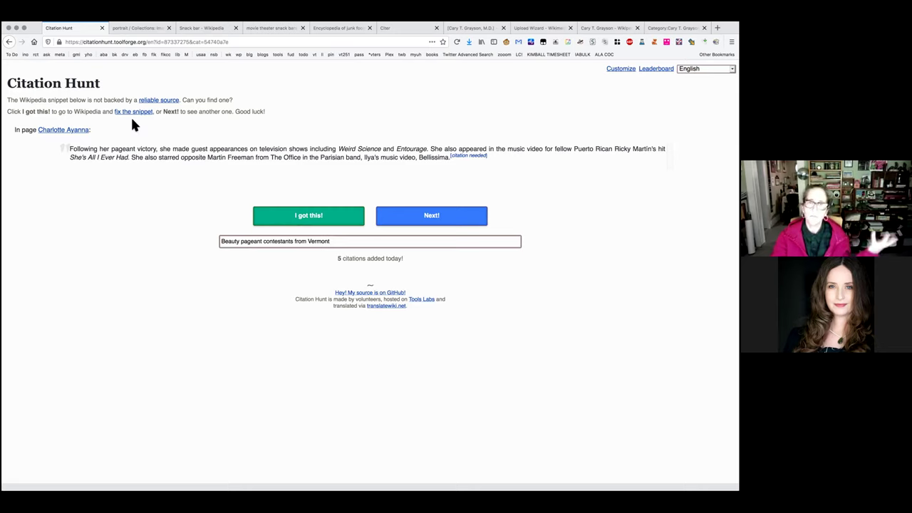
{"action": "left_click", "coordinate": [102, 28]}
Step: Go to the Snack bar Wikipedia article and highlight the uncited sentence about snack bars in movie theater lobbies
{"action": "left_click", "coordinate": [360, 29]}
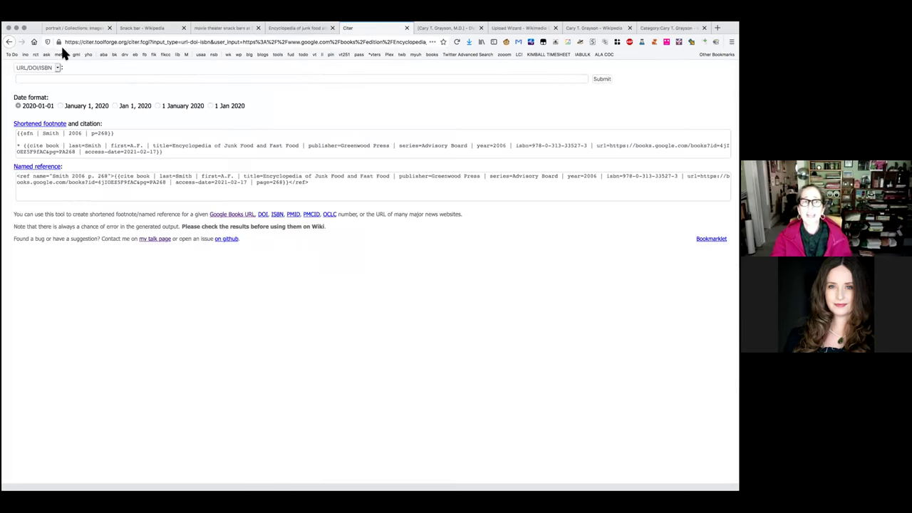
{"action": "left_click", "coordinate": [293, 29]}
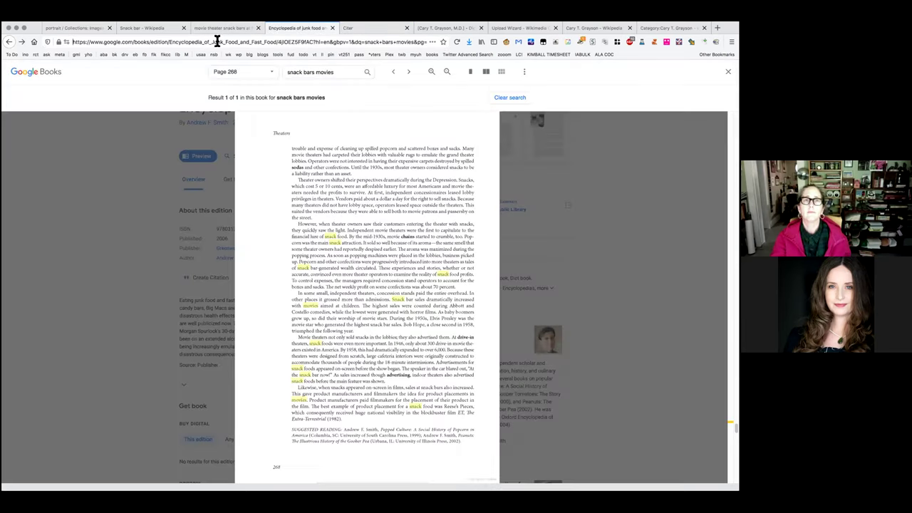
{"action": "left_click", "coordinate": [222, 28]}
{"action": "left_click", "coordinate": [156, 26]}
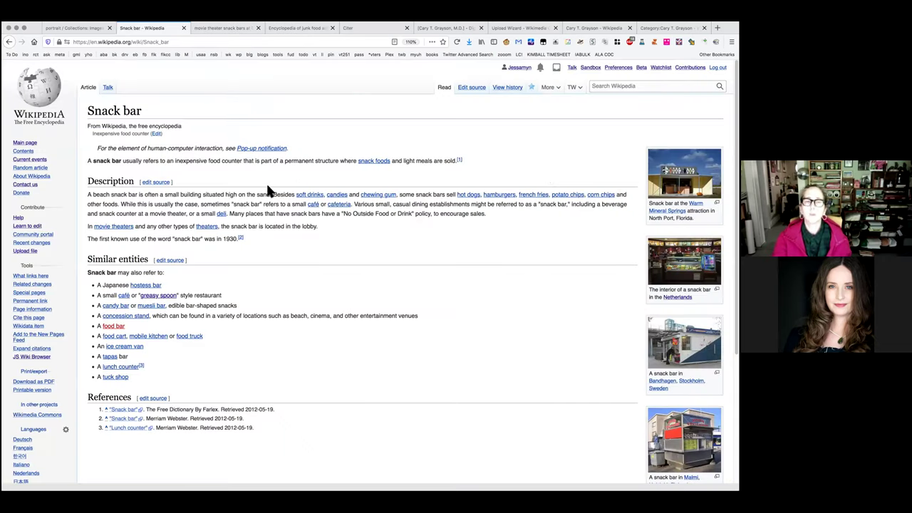
{"action": "left_click_drag", "start_coordinate": [85, 226], "coordinate": [323, 226]}
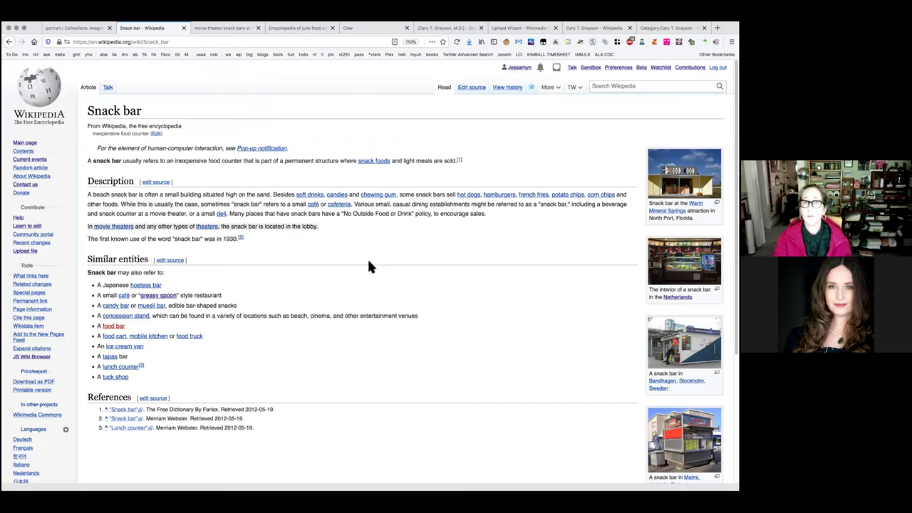
Step: Review the web results for movie theater snack bars and page 268 of the Encyclopedia of Junk Food and Fast Food
{"action": "left_click", "coordinate": [214, 29]}
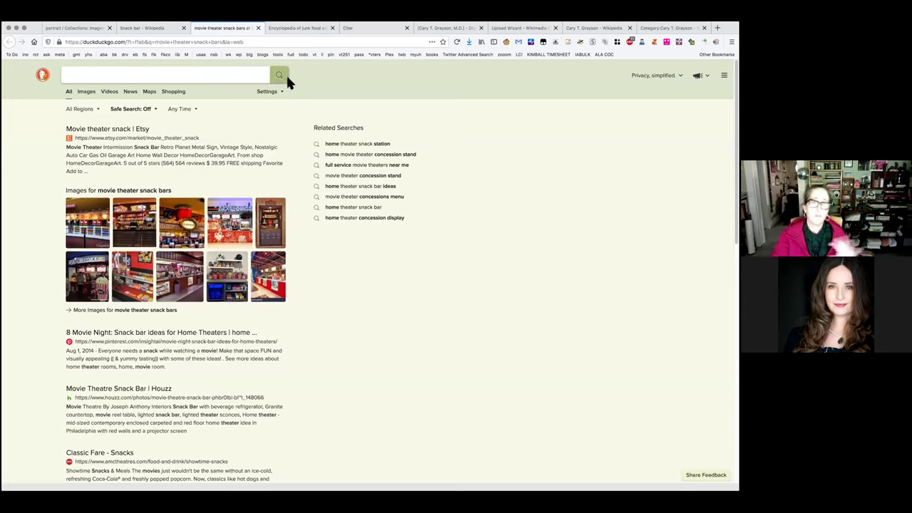
{"action": "left_click", "coordinate": [305, 28]}
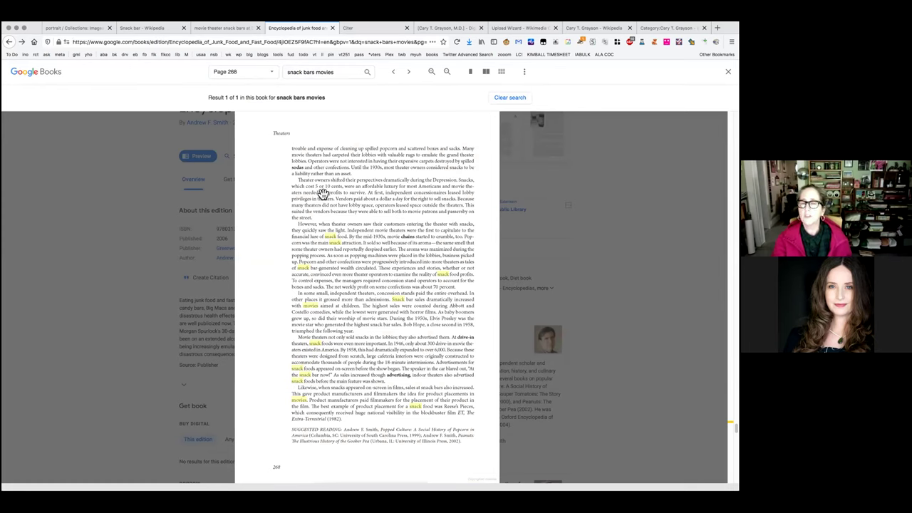
{"action": "scroll", "coordinate": [410, 214], "scroll_direction": "down", "scroll_amount": 2}
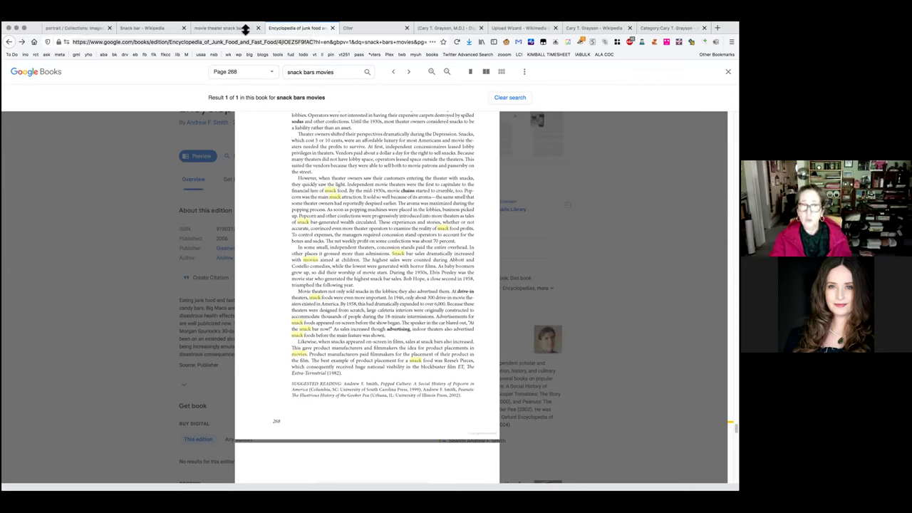
Step: Generate a citation in Citer from the Google Books URL of the Encyclopedia of Junk Food and Fast Food
{"action": "left_click", "coordinate": [357, 29]}
{"action": "left_click", "coordinate": [247, 77]}
{"action": "type", "text": "https://www.google.com/books/edition/Encyclopedia_of_Junk_Food_and_Fast_Food/4jIOEZ5F9fAC"}
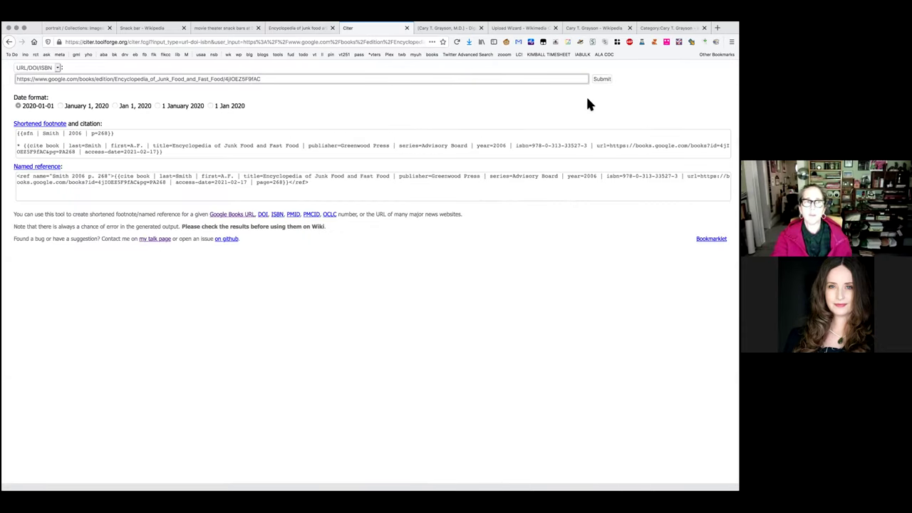
{"action": "left_click", "coordinate": [602, 79]}
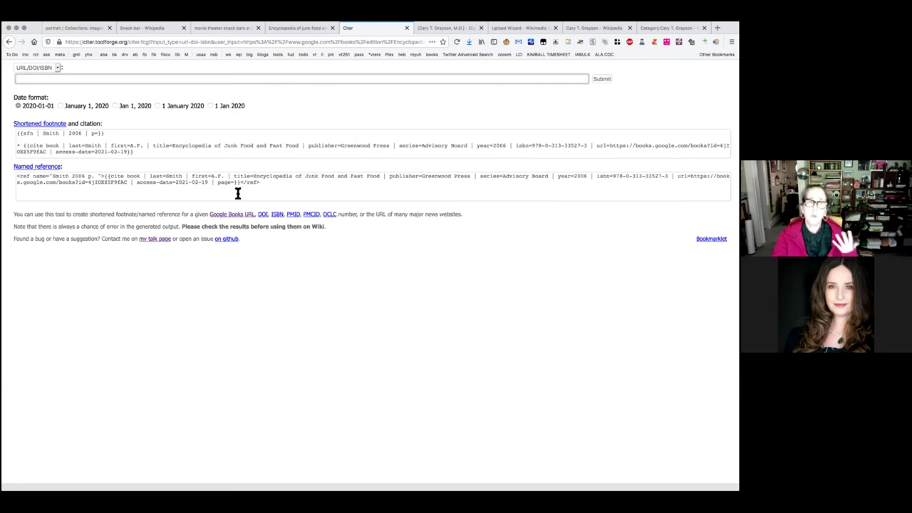
Step: Open the Snack bar Wikipedia article for editing and switch to visual editing
{"action": "left_click", "coordinate": [142, 28]}
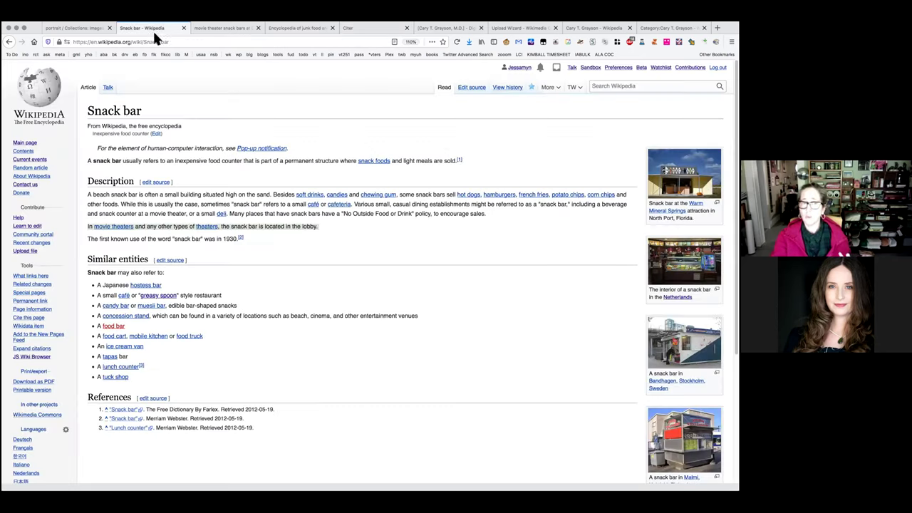
{"action": "left_click", "coordinate": [469, 88]}
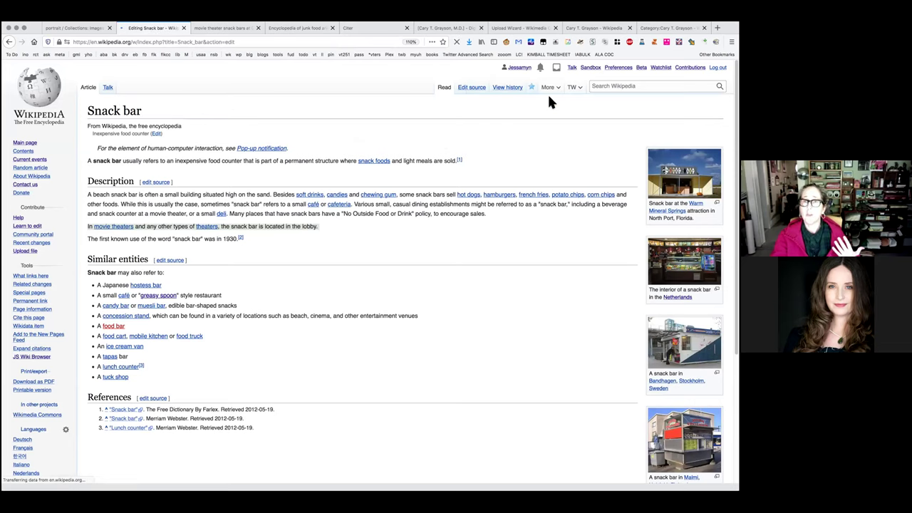
{"action": "left_click", "coordinate": [716, 155]}
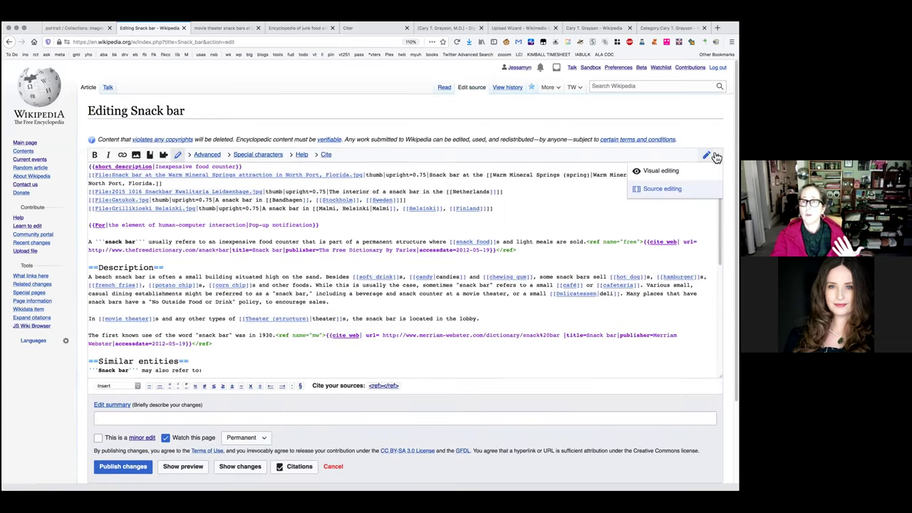
{"action": "left_click", "coordinate": [656, 170]}
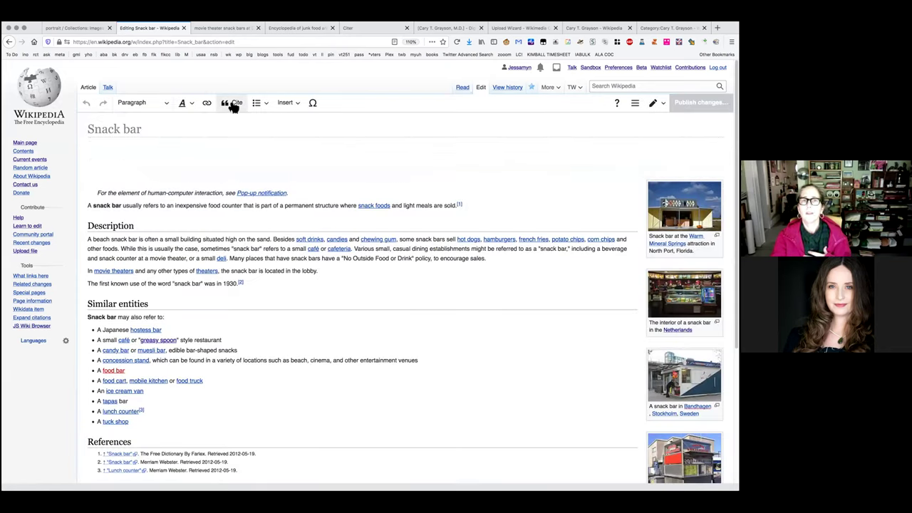
Step: Start a manual Book citation after the movie theater lobby sentence, review the form's fields and close it without inserting
{"action": "left_click", "coordinate": [320, 270]}
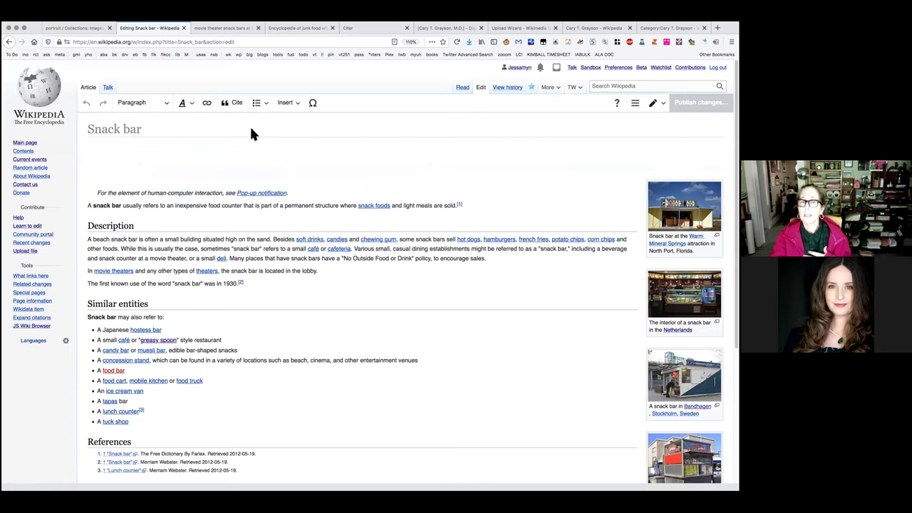
{"action": "left_click", "coordinate": [232, 103]}
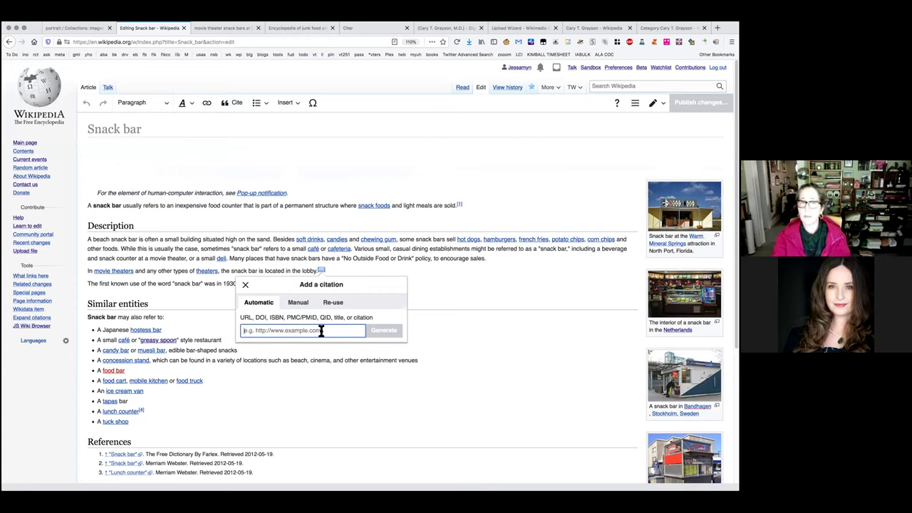
{"action": "left_click", "coordinate": [298, 304]}
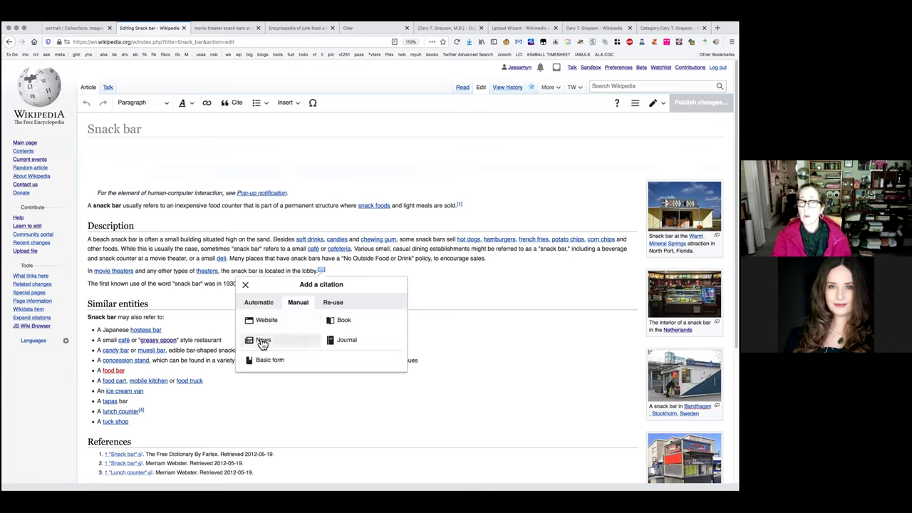
{"action": "key", "text": "Escape"}
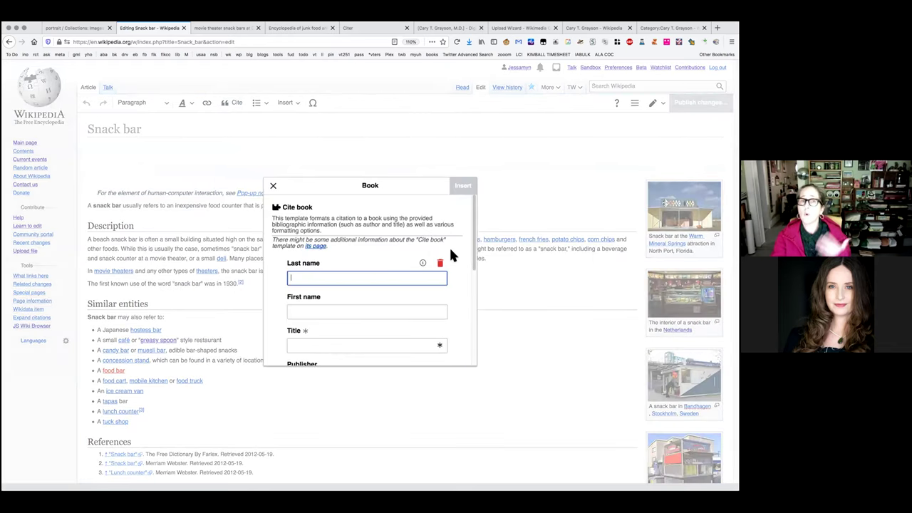
{"action": "scroll", "coordinate": [465, 255], "scroll_direction": "down", "scroll_amount": 2}
{"action": "scroll", "coordinate": [464, 263], "scroll_direction": "down", "scroll_amount": 1}
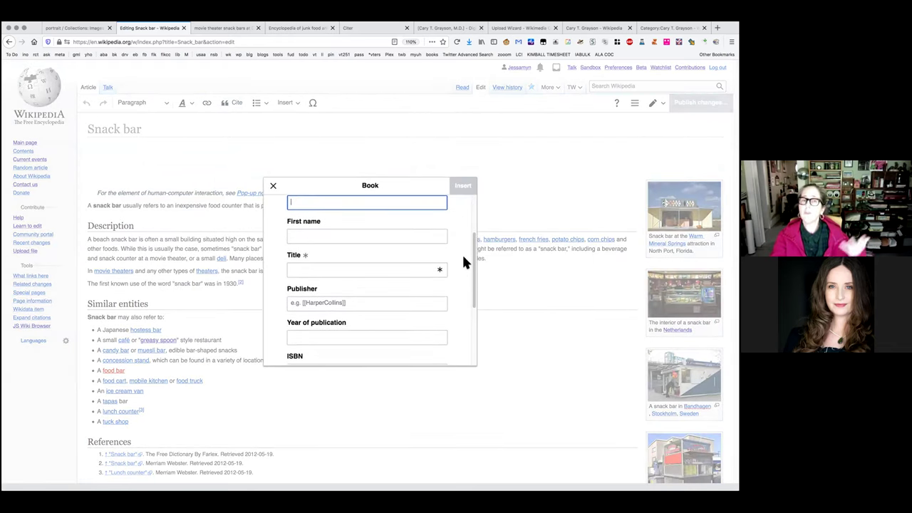
{"action": "scroll", "coordinate": [462, 256], "scroll_direction": "down", "scroll_amount": 2}
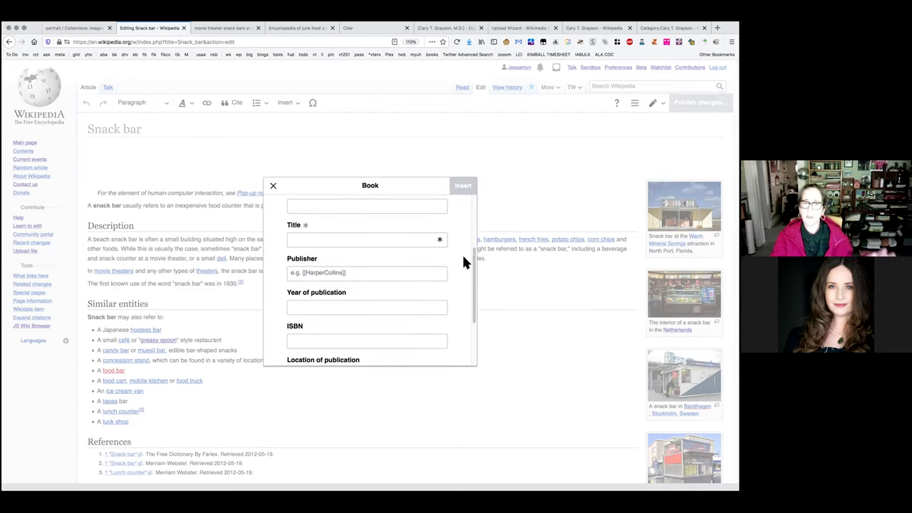
{"action": "scroll", "coordinate": [408, 247], "scroll_direction": "down", "scroll_amount": 2}
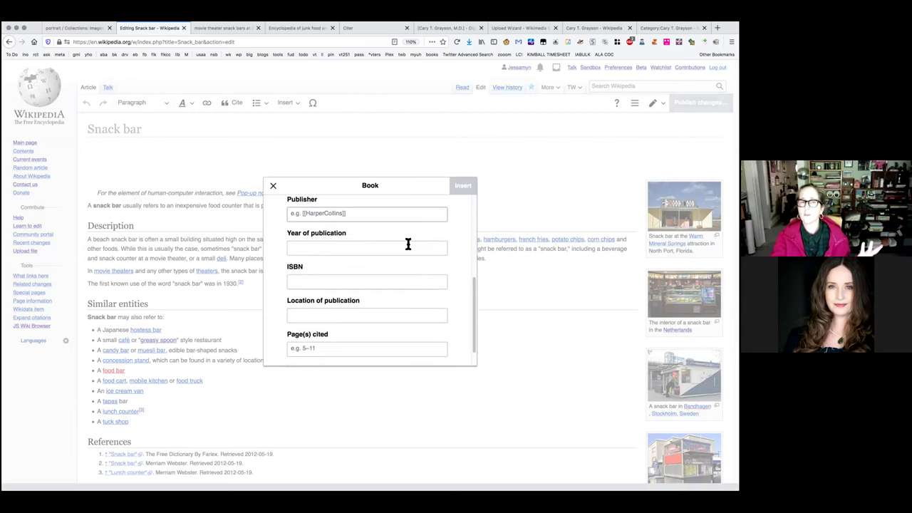
{"action": "scroll", "coordinate": [324, 217], "scroll_direction": "up", "scroll_amount": 1}
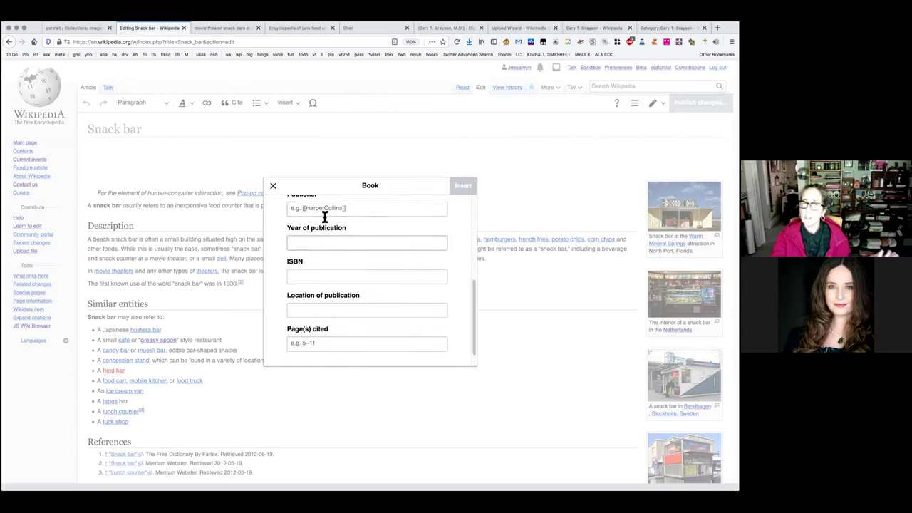
{"action": "scroll", "coordinate": [324, 217], "scroll_direction": "down", "scroll_amount": 1}
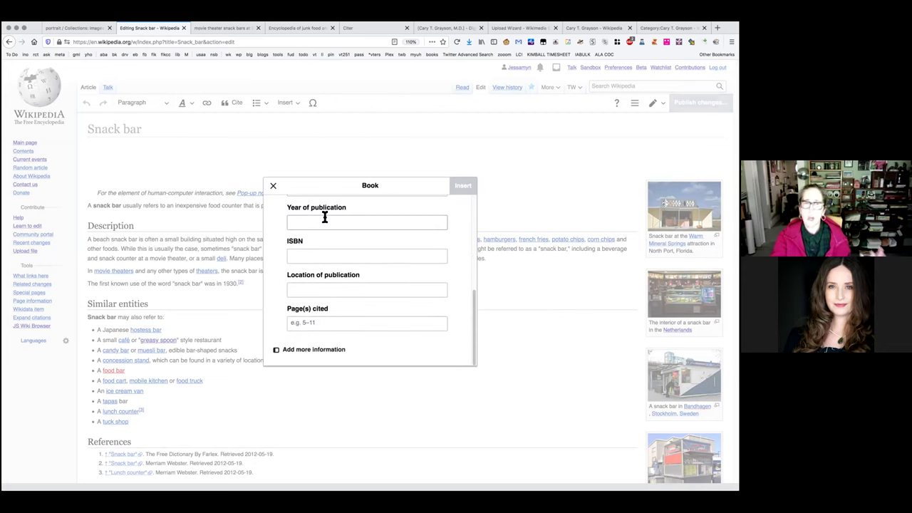
{"action": "left_click", "coordinate": [272, 186]}
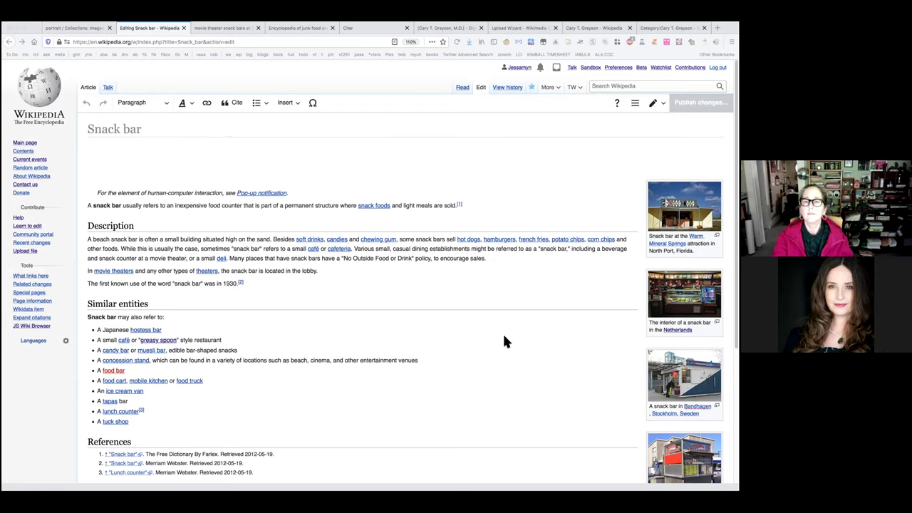
Step: Switch to the Keynote presentation and play the slideshow from the Citation hunt slide
{"action": "key", "text": "super+Tab"}
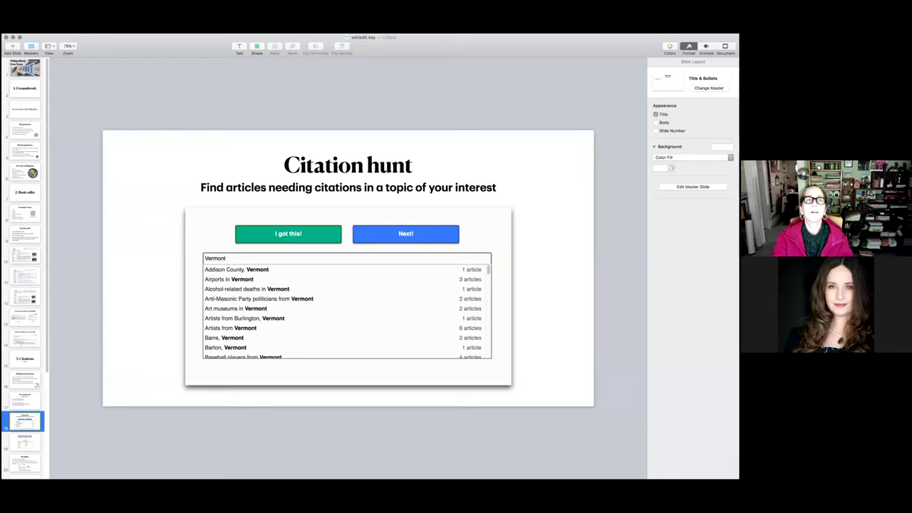
{"action": "left_click", "coordinate": [99, 32]}
{"action": "key", "text": "Escape"}
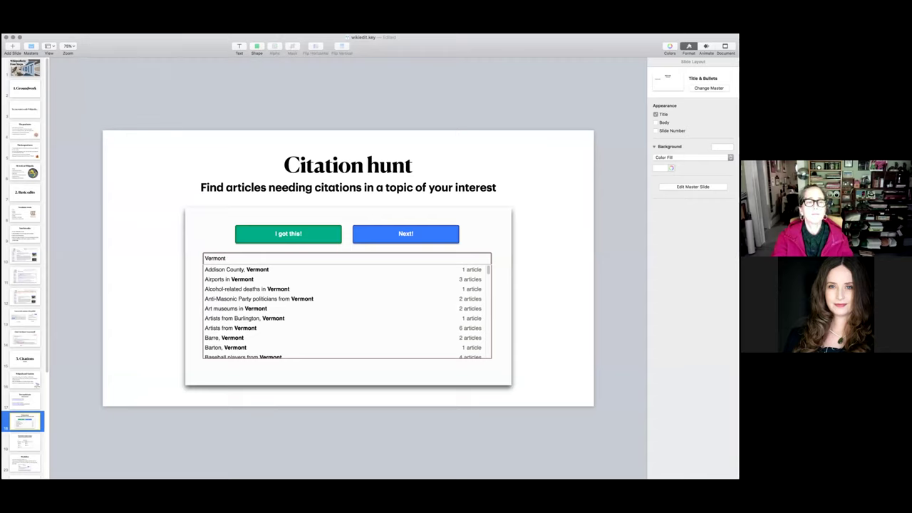
{"action": "key", "text": "alt+super+p"}
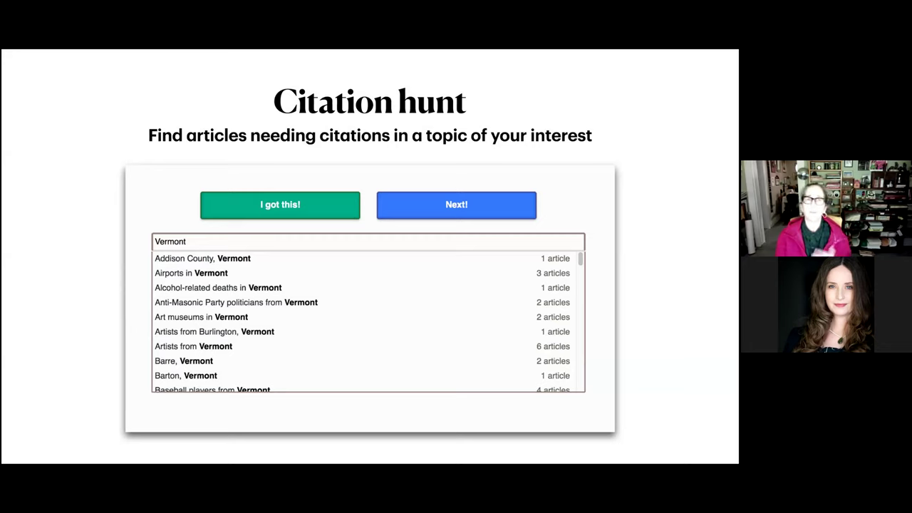
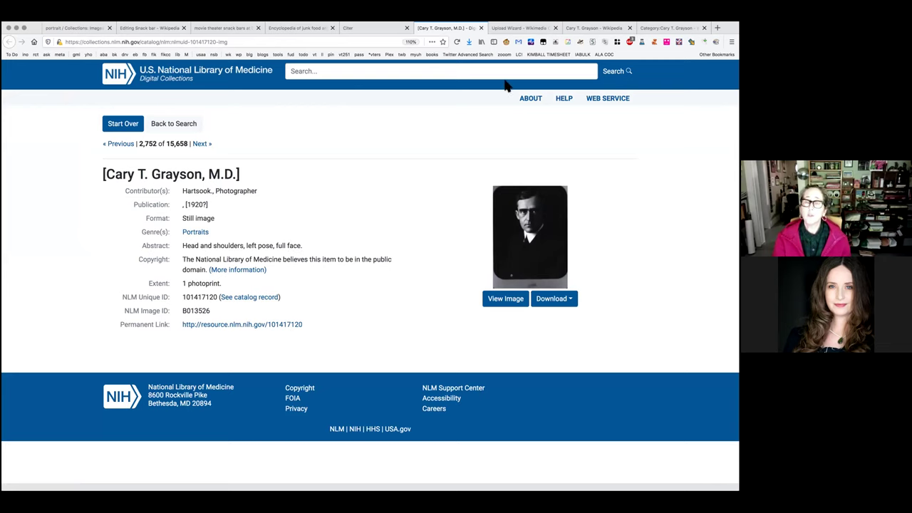
Step: Compare the Cary T. Grayson Wikipedia article's photo with the National Library of Medicine portrait and highlight the portrait's copyright statement
{"action": "left_click", "coordinate": [589, 29]}
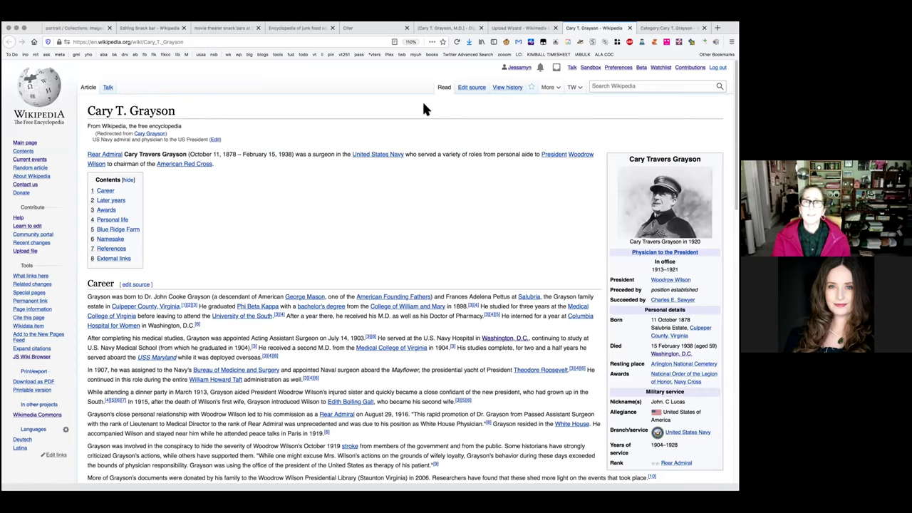
{"action": "left_click", "coordinate": [431, 29]}
{"action": "left_click", "coordinate": [587, 28]}
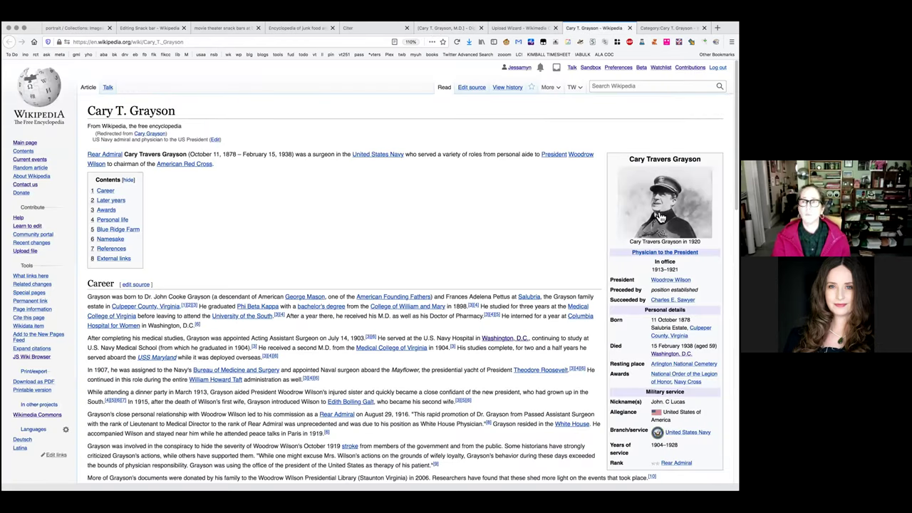
{"action": "left_click", "coordinate": [443, 29]}
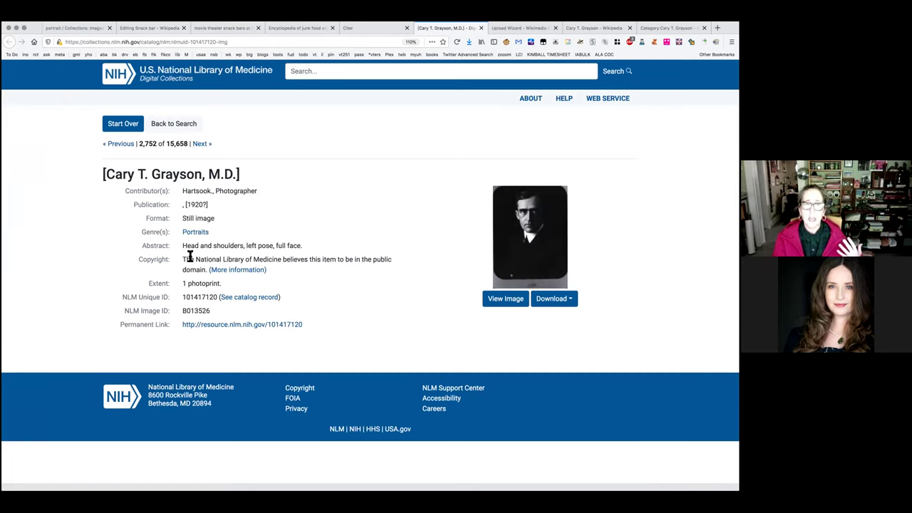
{"action": "left_click_drag", "start_coordinate": [180, 254], "coordinate": [206, 270]}
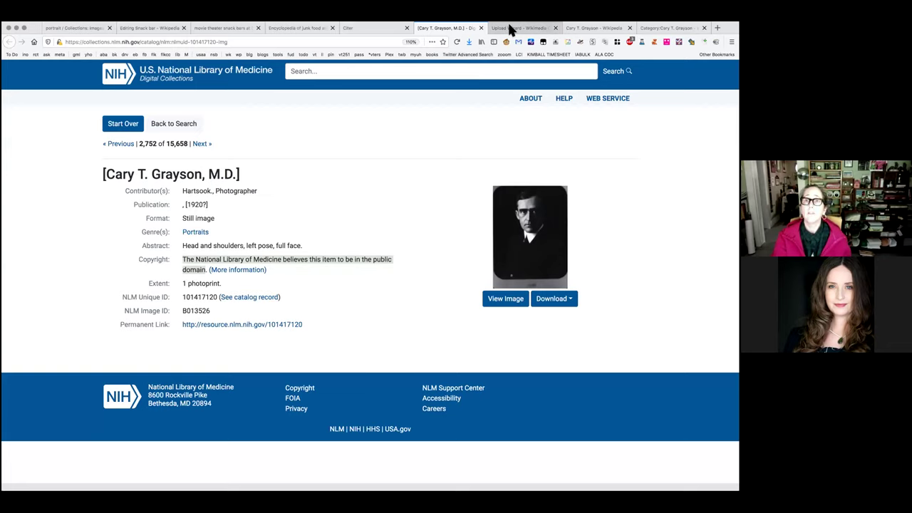
Step: Upload nlm nlmuid-101417120-img.jpg from the Desktop in the Commons Upload Wizard and continue to the rights stage
{"action": "left_click", "coordinate": [513, 28]}
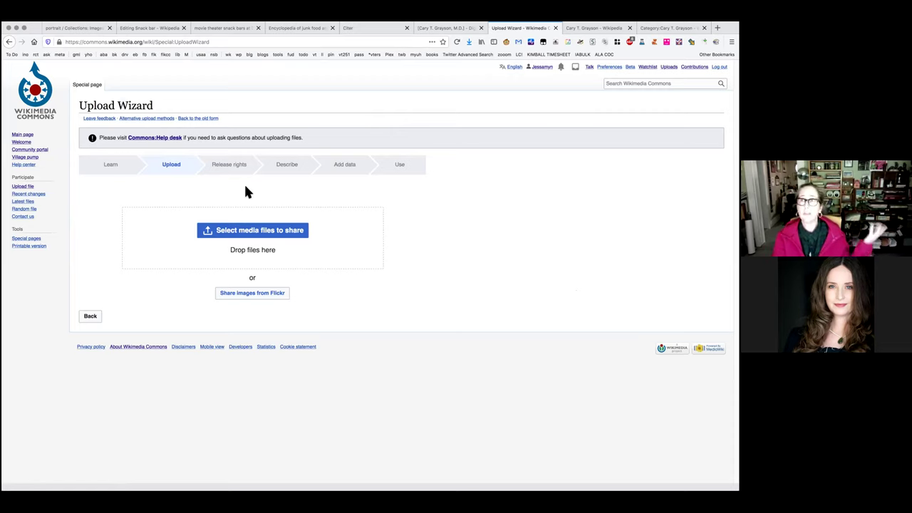
{"action": "left_click", "coordinate": [275, 233]}
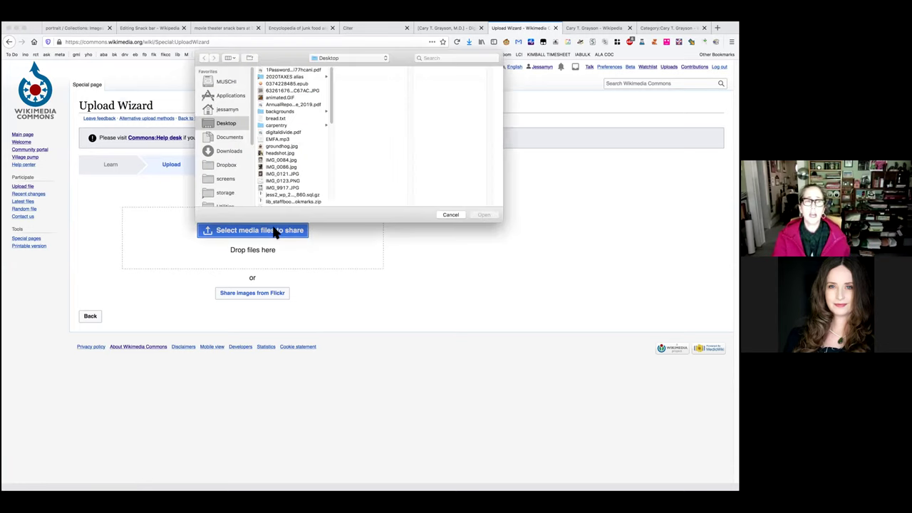
{"action": "scroll", "coordinate": [289, 141], "scroll_direction": "down", "scroll_amount": 5}
{"action": "scroll", "coordinate": [289, 138], "scroll_direction": "up", "scroll_amount": 10}
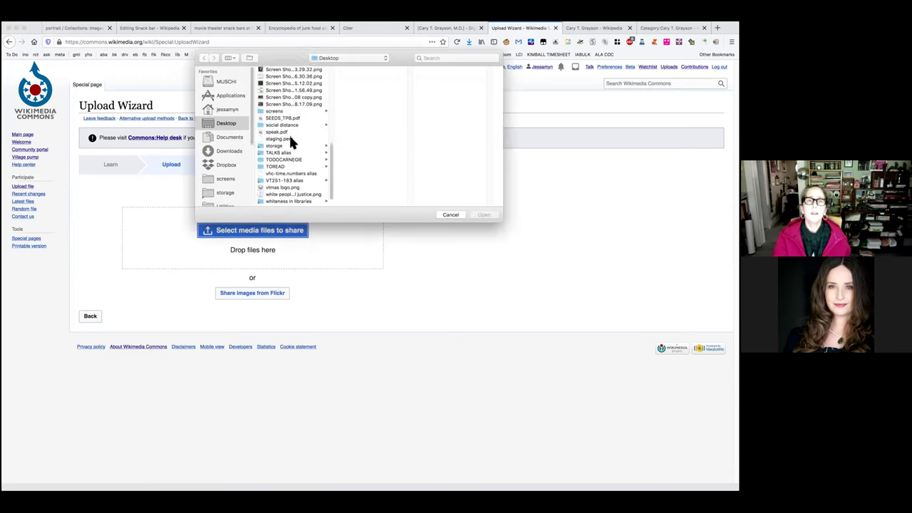
{"action": "scroll", "coordinate": [290, 141], "scroll_direction": "down", "scroll_amount": 2}
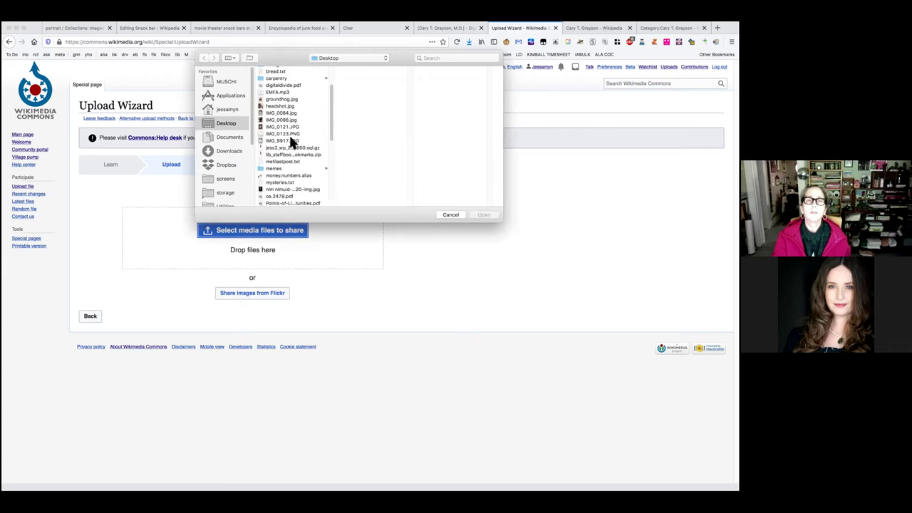
{"action": "left_click", "coordinate": [267, 189]}
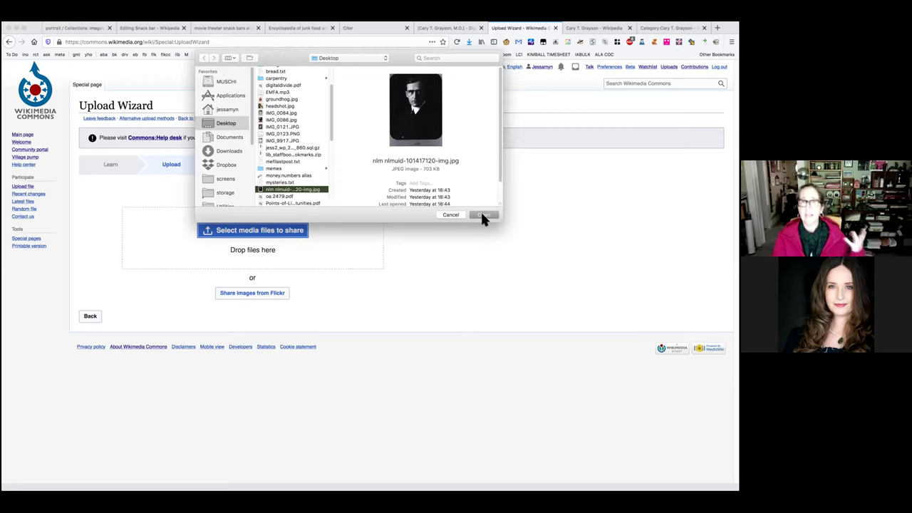
{"action": "left_click", "coordinate": [483, 215]}
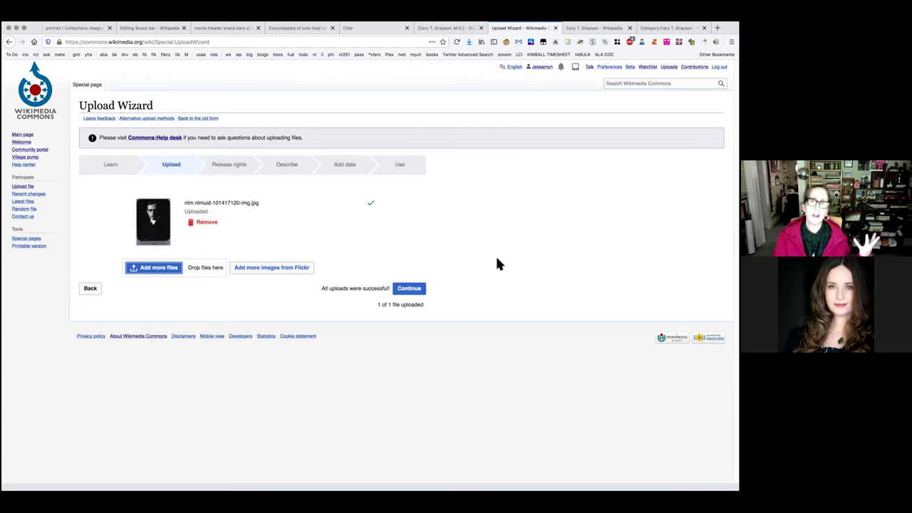
{"action": "left_click", "coordinate": [411, 289]}
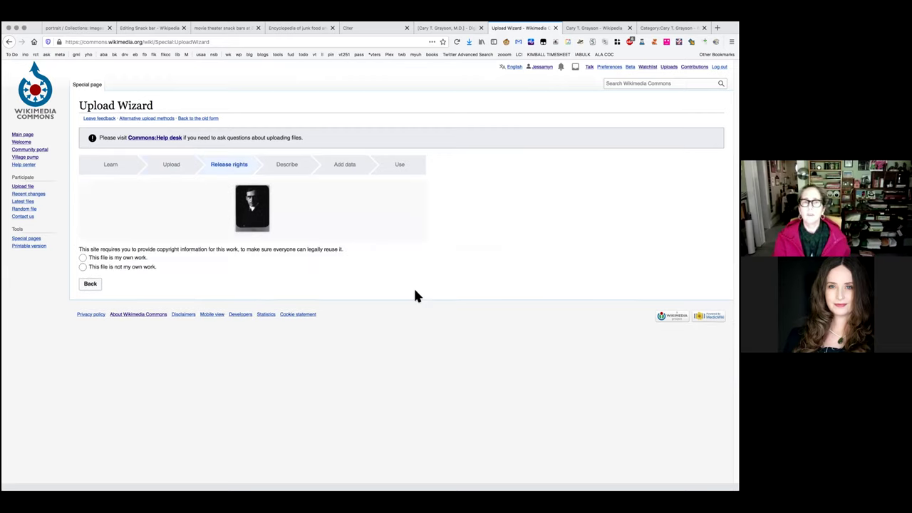
{"action": "left_click", "coordinate": [82, 268]}
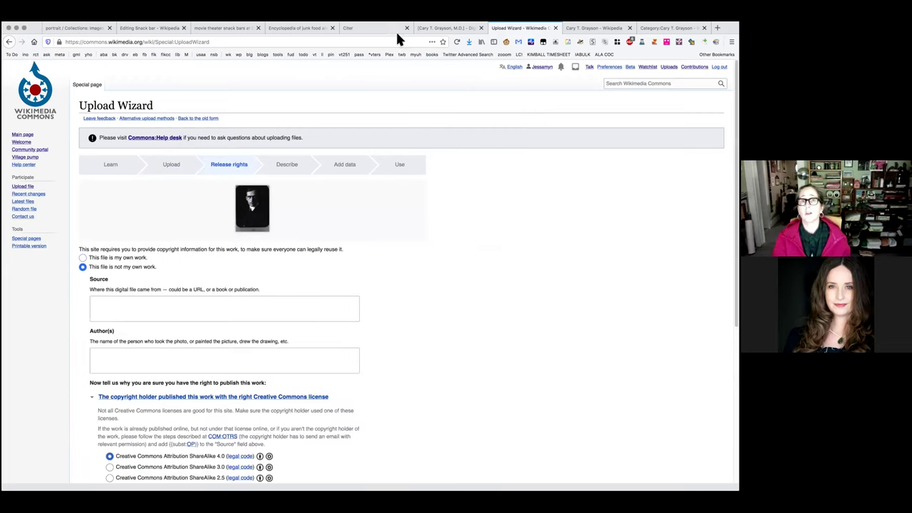
{"action": "left_click", "coordinate": [420, 29]}
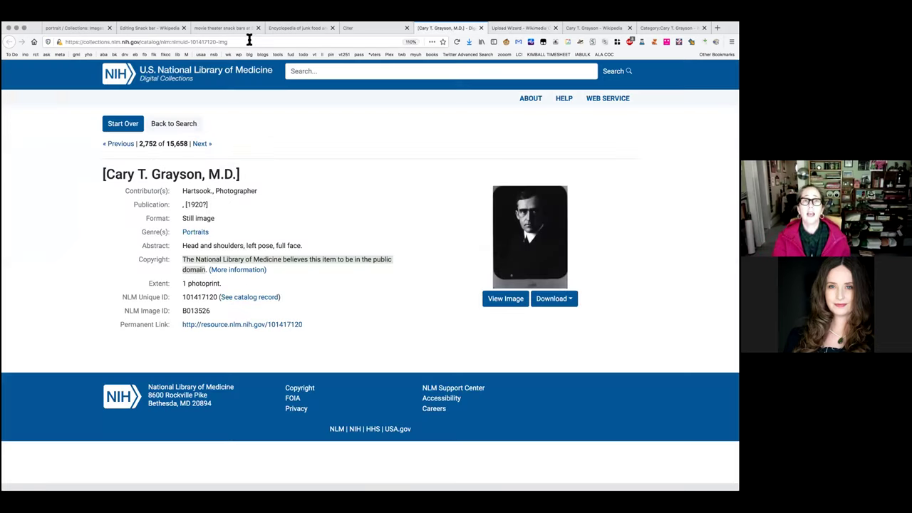
{"action": "left_click", "coordinate": [510, 29]}
{"action": "left_click", "coordinate": [169, 306]}
{"action": "type", "text": "https://collections.nlm.nih.gov/catalog/nlm:nlmuid-101417120-img"}
Step: Copy the photographer's surname from the National Library of Medicine record into the upload's author field
{"action": "left_click", "coordinate": [445, 27]}
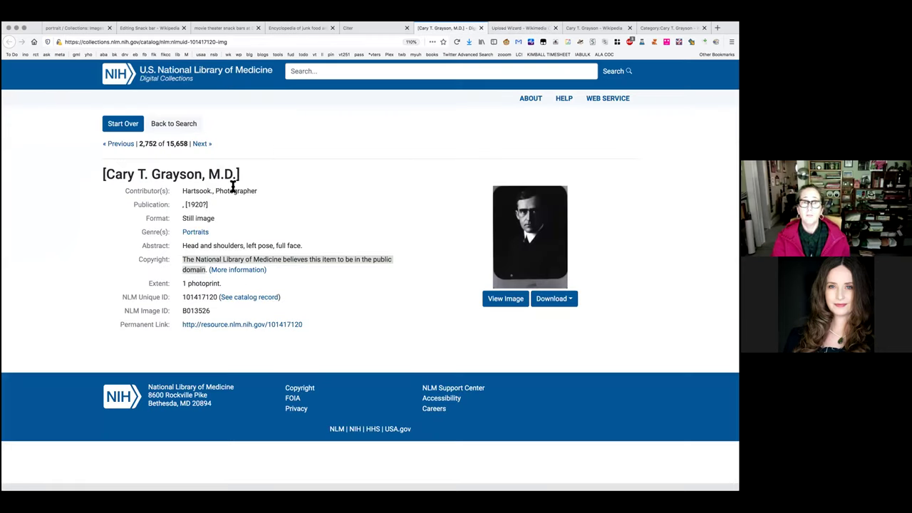
{"action": "left_click_drag", "start_coordinate": [182, 191], "coordinate": [212, 191]}
{"action": "key", "text": "ctrl+c"}
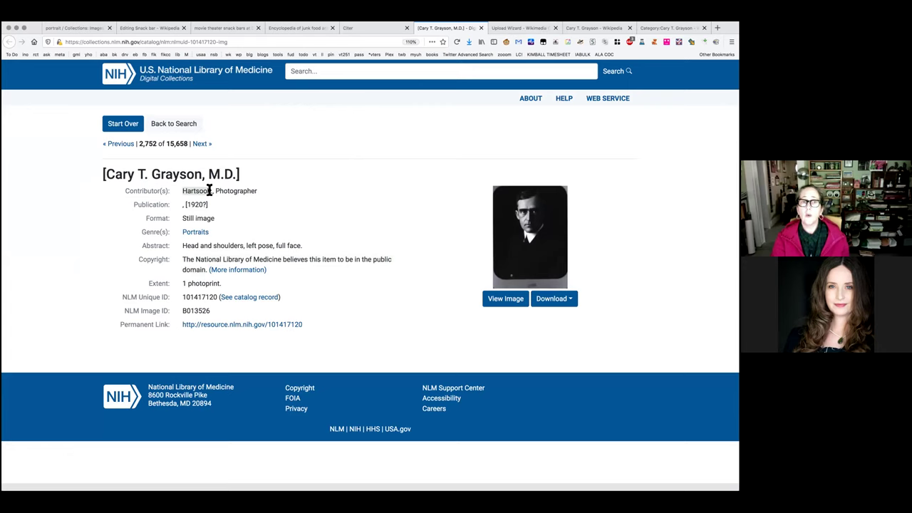
{"action": "left_click", "coordinate": [520, 28]}
{"action": "left_click", "coordinate": [137, 364]}
{"action": "key", "text": "ctrl+v"}
Step: Choose a license described by wikitext, under "Another reason not mentioned above", as the right to publish
{"action": "scroll", "coordinate": [462, 306], "scroll_direction": "down", "scroll_amount": 5}
{"action": "scroll", "coordinate": [464, 310], "scroll_direction": "down", "scroll_amount": 1}
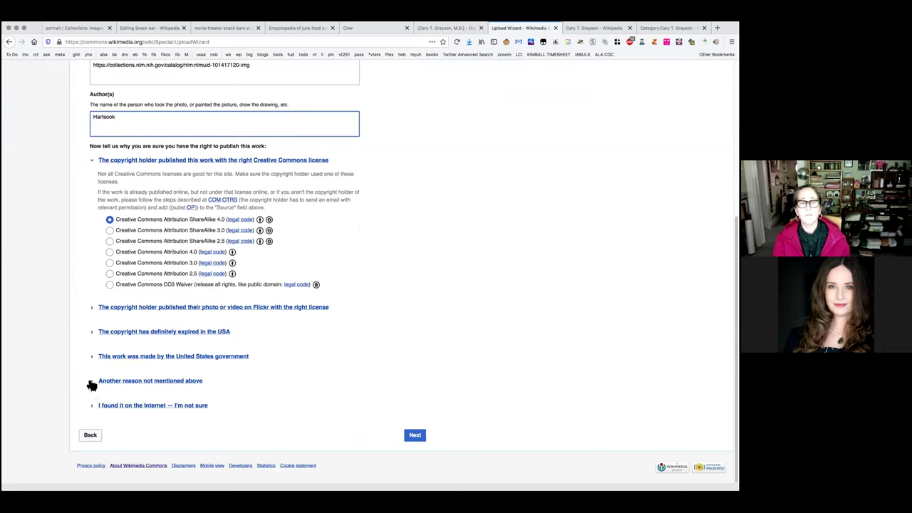
{"action": "left_click", "coordinate": [95, 382]}
{"action": "left_click", "coordinate": [109, 394]}
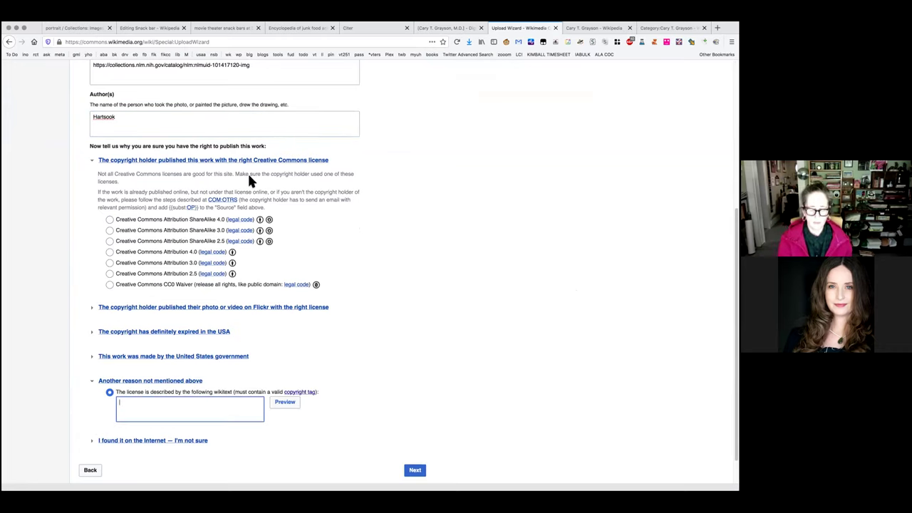
Step: Get the {{PD-US}} tag from the licensing wikitext of the earlier upload Dr. Harold Gifford.jpg and return to the wizard
{"action": "key", "text": "super+t"}
{"action": "key", "text": "ctrl+v"}
{"action": "key", "text": "Return"}
{"action": "left_click", "coordinate": [668, 67]}
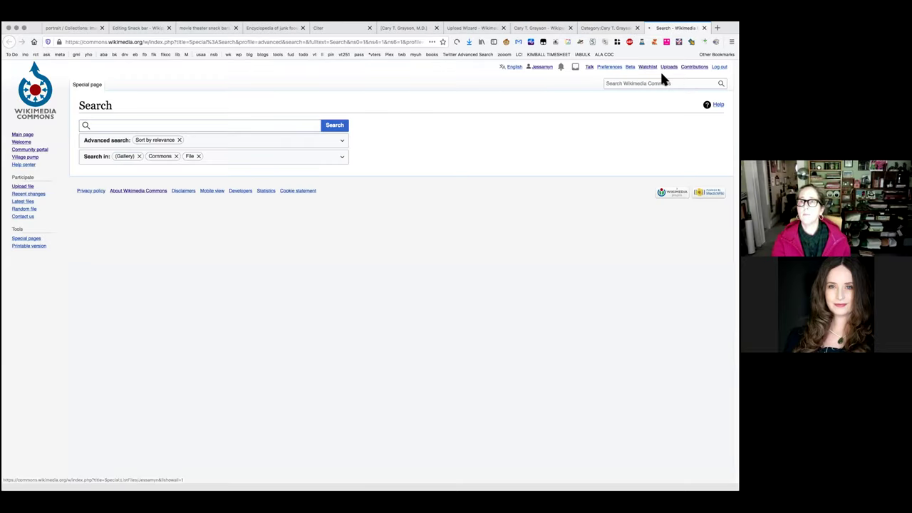
{"action": "scroll", "coordinate": [209, 187], "scroll_direction": "down", "scroll_amount": 10}
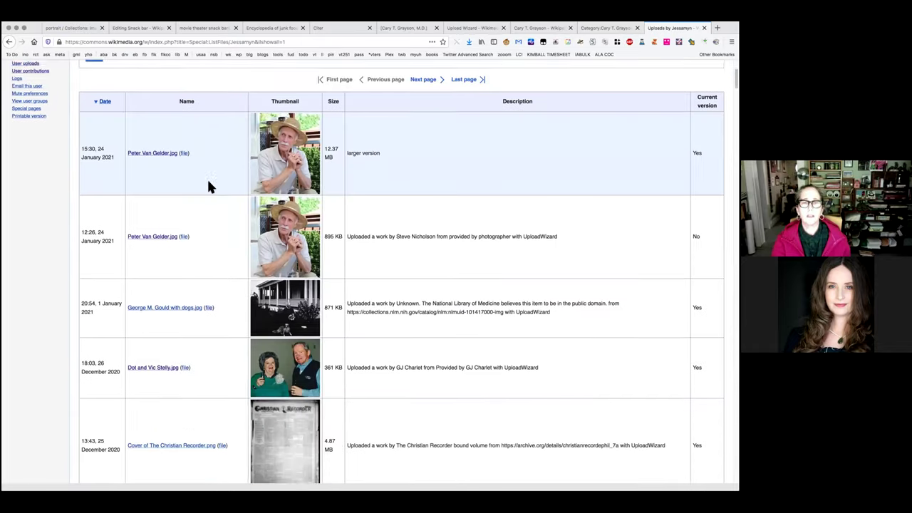
{"action": "left_click", "coordinate": [286, 235]}
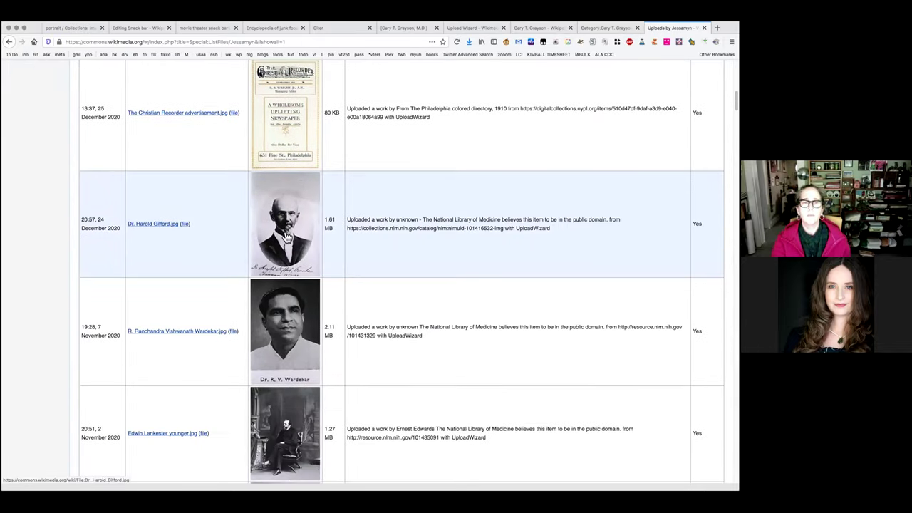
{"action": "scroll", "coordinate": [286, 237], "scroll_direction": "down", "scroll_amount": 10}
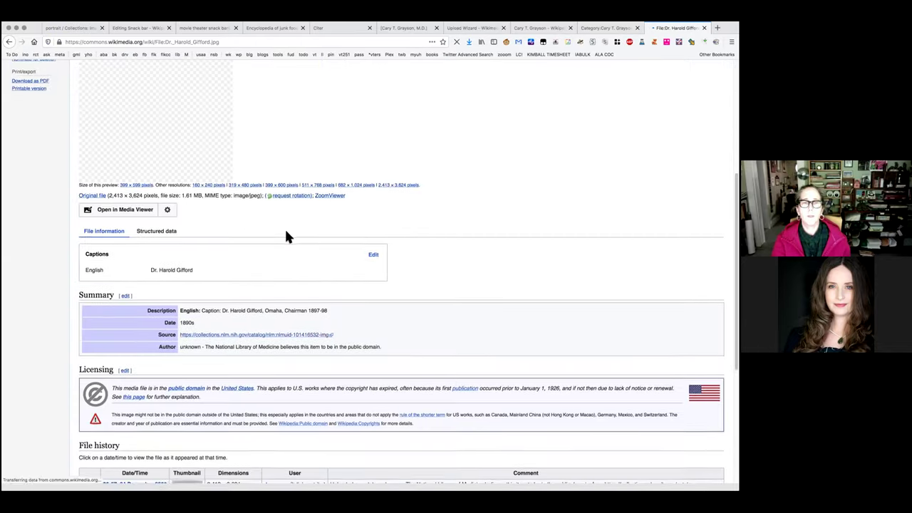
{"action": "scroll", "coordinate": [286, 237], "scroll_direction": "down", "scroll_amount": 2}
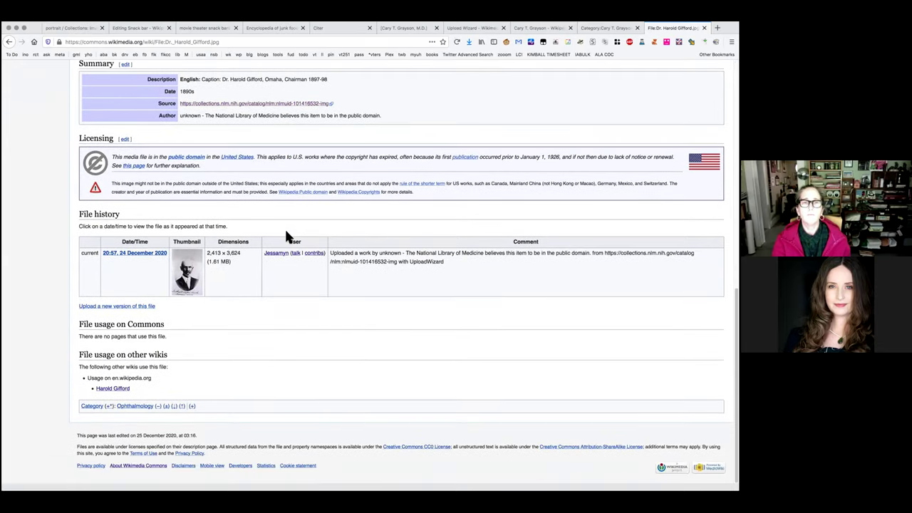
{"action": "scroll", "coordinate": [285, 233], "scroll_direction": "up", "scroll_amount": 1}
{"action": "left_click", "coordinate": [126, 166]}
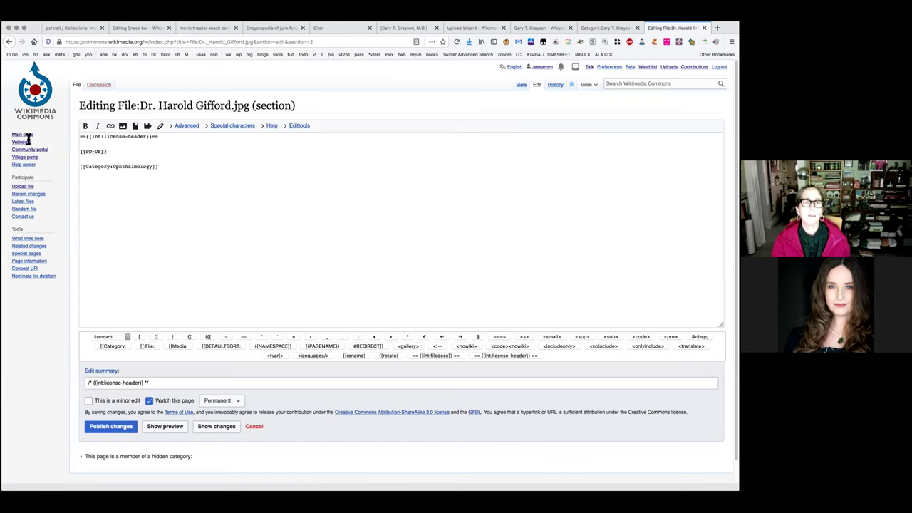
{"action": "left_click", "coordinate": [703, 30]}
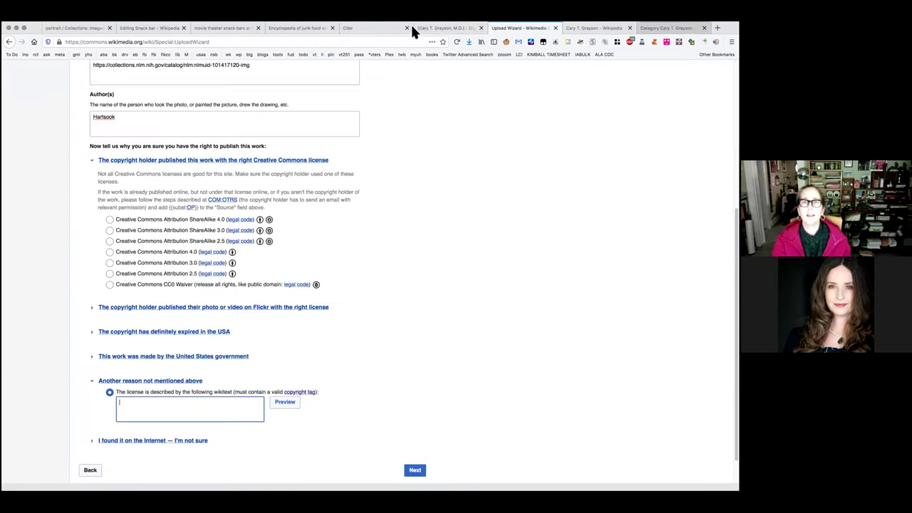
Step: Enter {{PD-US}} as the license wikitext, and proceed to the description stage after viewing the expired-copyright options
{"action": "left_click", "coordinate": [161, 404]}
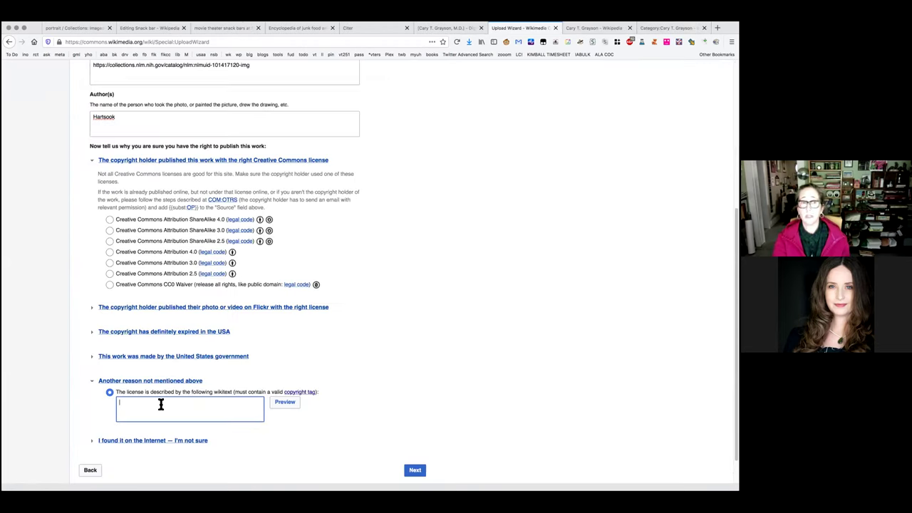
{"action": "key", "text": "super+v"}
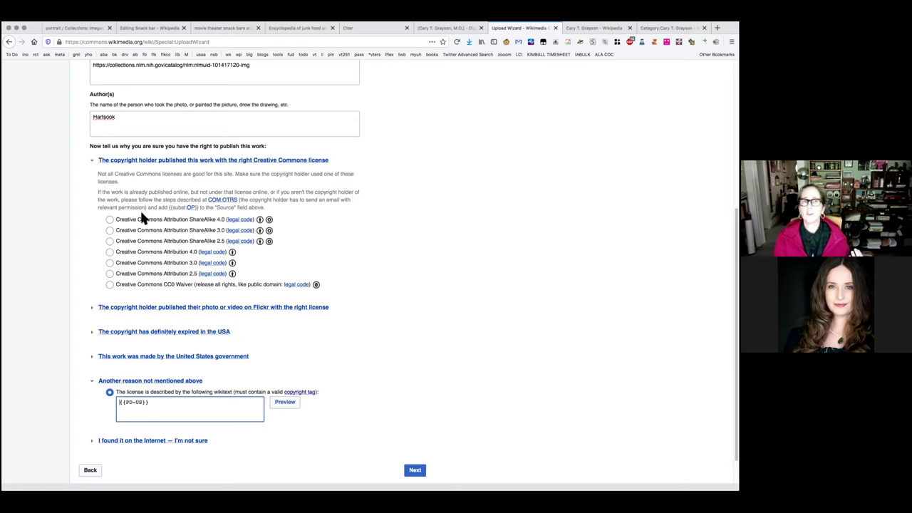
{"action": "left_click", "coordinate": [94, 335]}
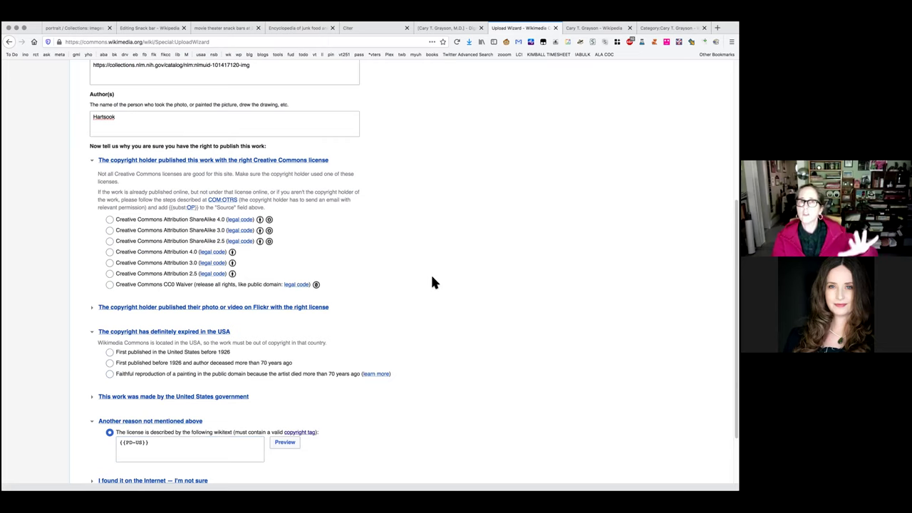
{"action": "scroll", "coordinate": [437, 283], "scroll_direction": "down", "scroll_amount": 2}
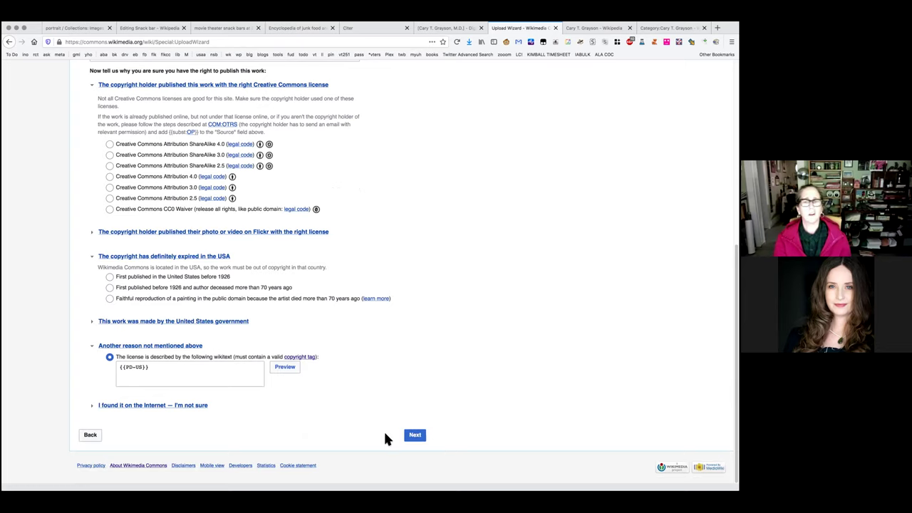
{"action": "left_click", "coordinate": [414, 435]}
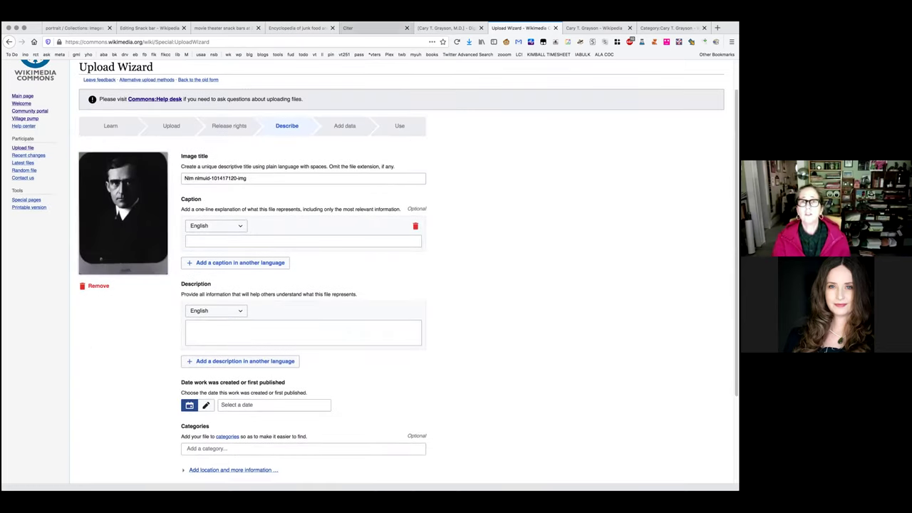
Step: Replace the image title with "Cary T. Grayson, M.D.", copied from the library record's heading
{"action": "left_click", "coordinate": [453, 26]}
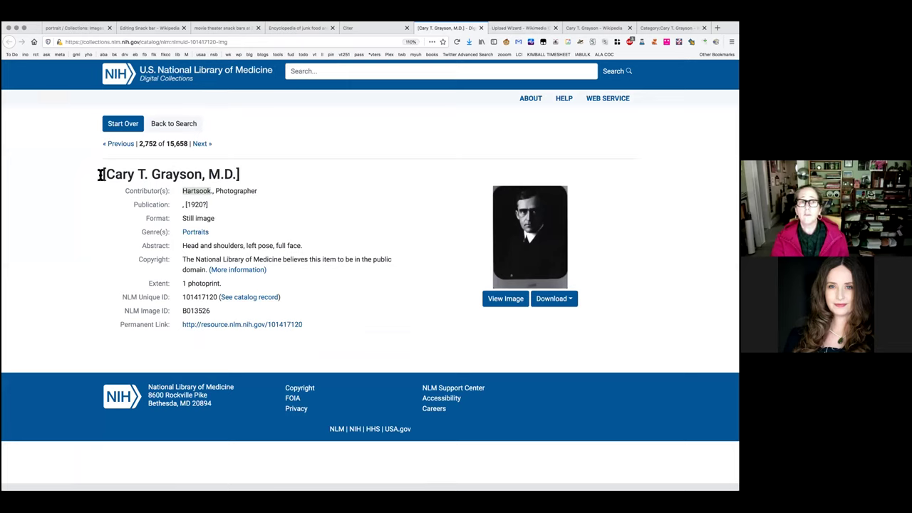
{"action": "left_click_drag", "start_coordinate": [104, 174], "coordinate": [241, 175]}
{"action": "key", "text": "super+c"}
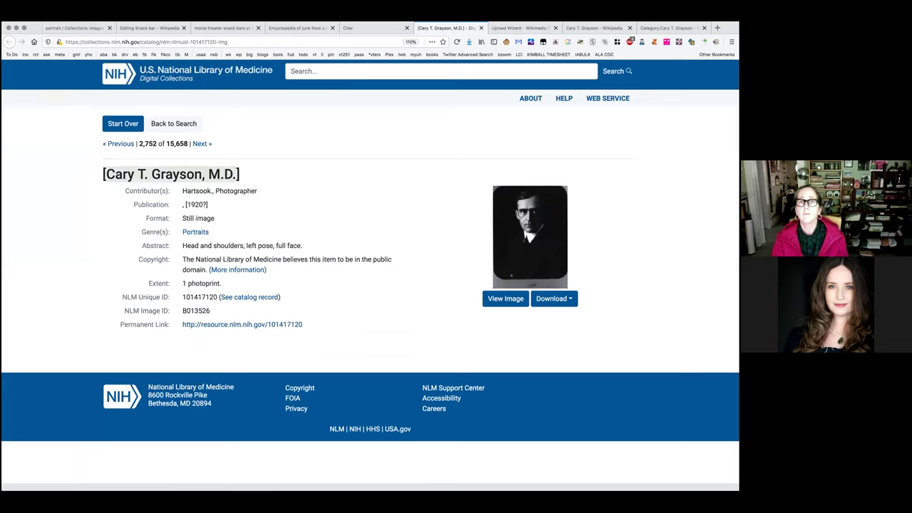
{"action": "left_click", "coordinate": [519, 29]}
{"action": "left_click", "coordinate": [254, 177]}
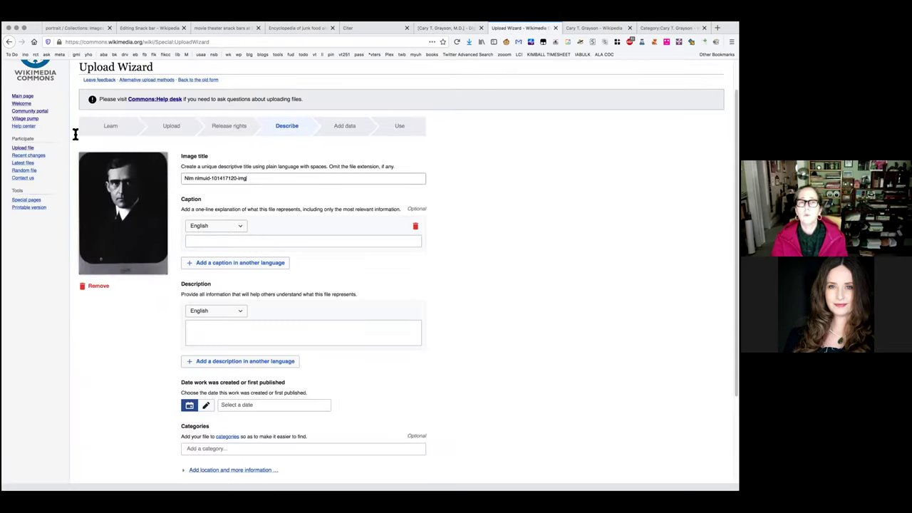
{"action": "key", "text": "super+a"}
{"action": "key", "text": "super+v"}
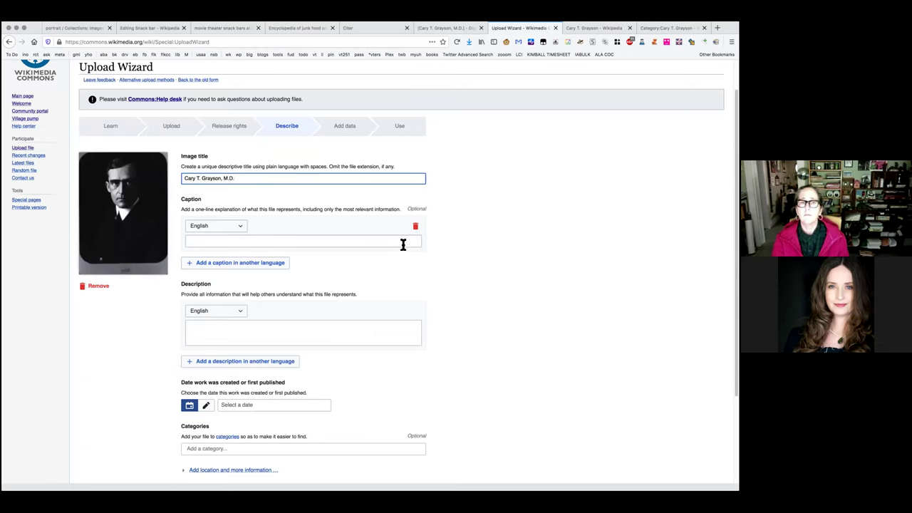
Step: Fill the English caption and description with the record's abstract, "Head and shoulders, left pose, full face."
{"action": "left_click", "coordinate": [442, 27]}
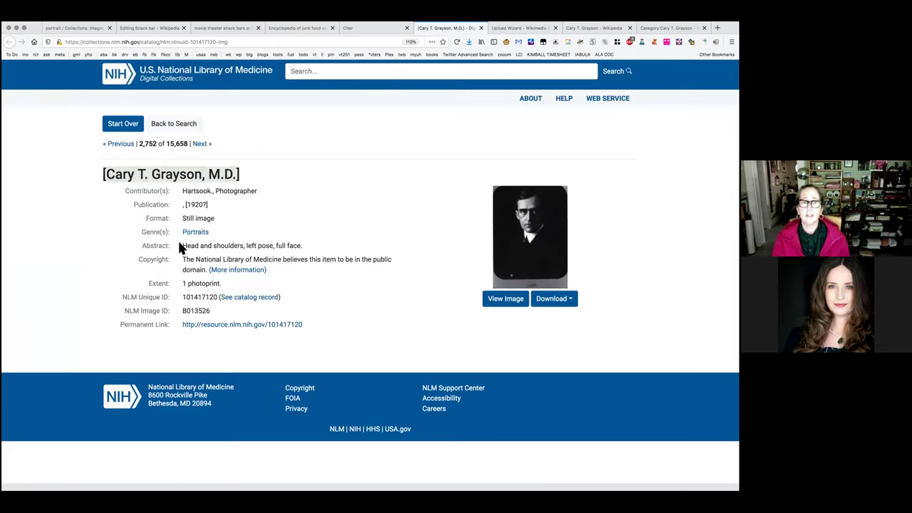
{"action": "left_click_drag", "start_coordinate": [183, 243], "coordinate": [302, 246]}
{"action": "key", "text": "super+c"}
{"action": "left_click", "coordinate": [519, 28]}
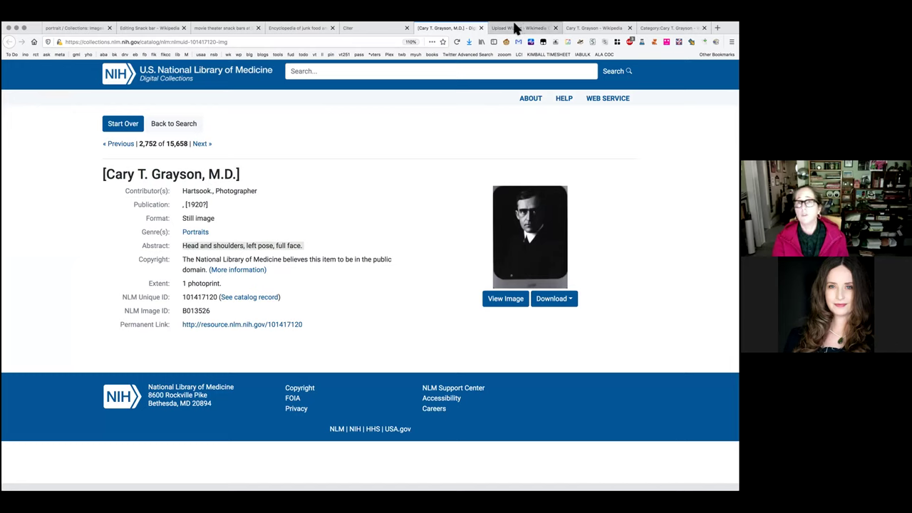
{"action": "left_click", "coordinate": [212, 241]}
{"action": "key", "text": "super+v"}
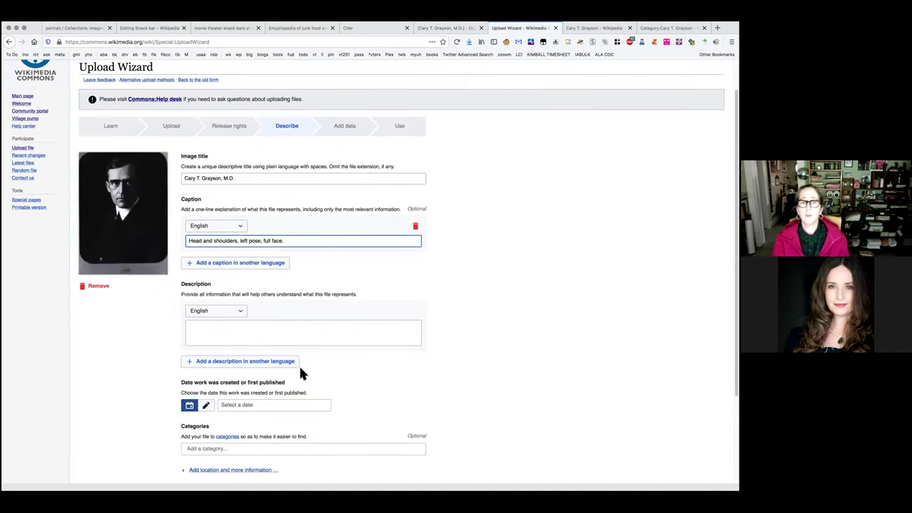
{"action": "left_click", "coordinate": [217, 329]}
{"action": "key", "text": "super+v"}
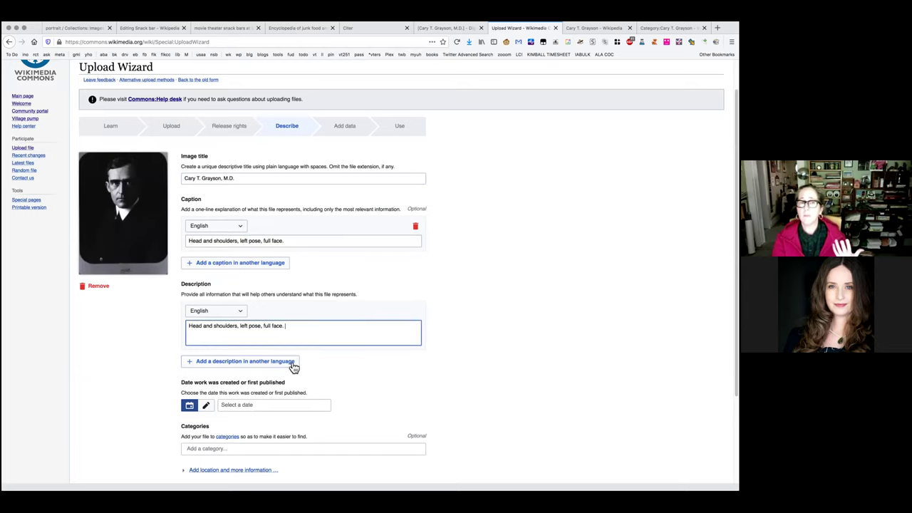
Step: Enter "before 1920" as a free-text date for when the work was created or first published
{"action": "scroll", "coordinate": [291, 367], "scroll_direction": "down", "scroll_amount": 3}
{"action": "left_click", "coordinate": [205, 303]}
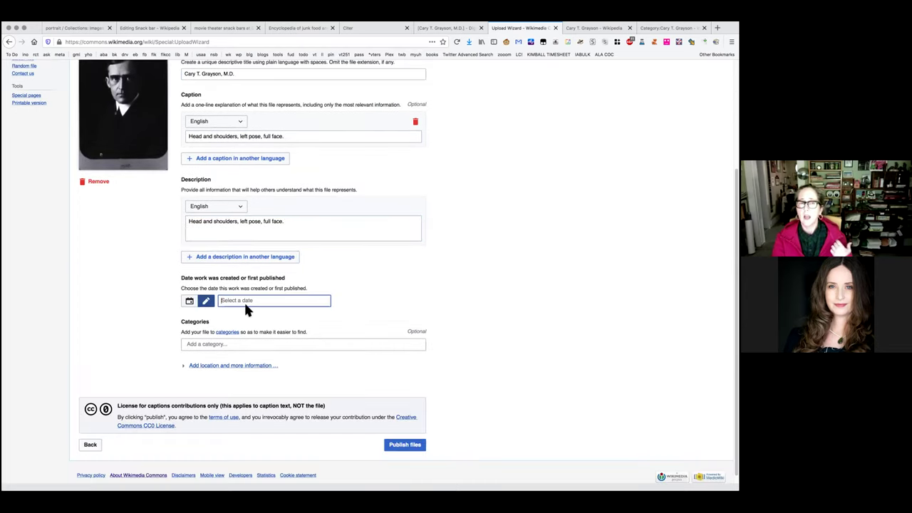
{"action": "left_click", "coordinate": [186, 302]}
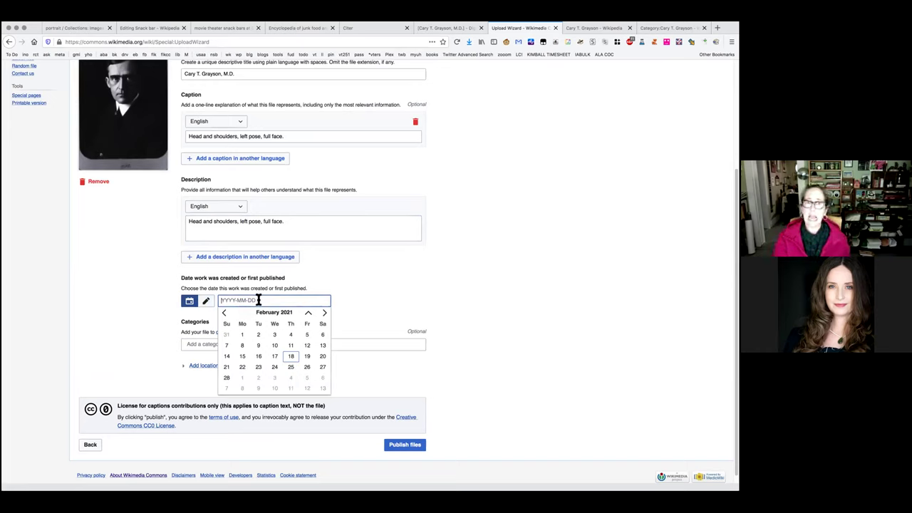
{"action": "left_click", "coordinate": [206, 302]}
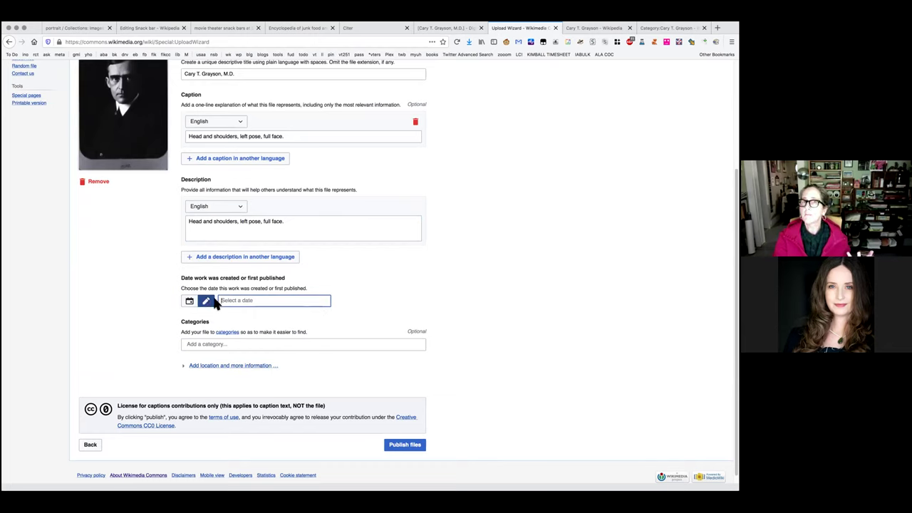
{"action": "type", "text": "before 1920"}
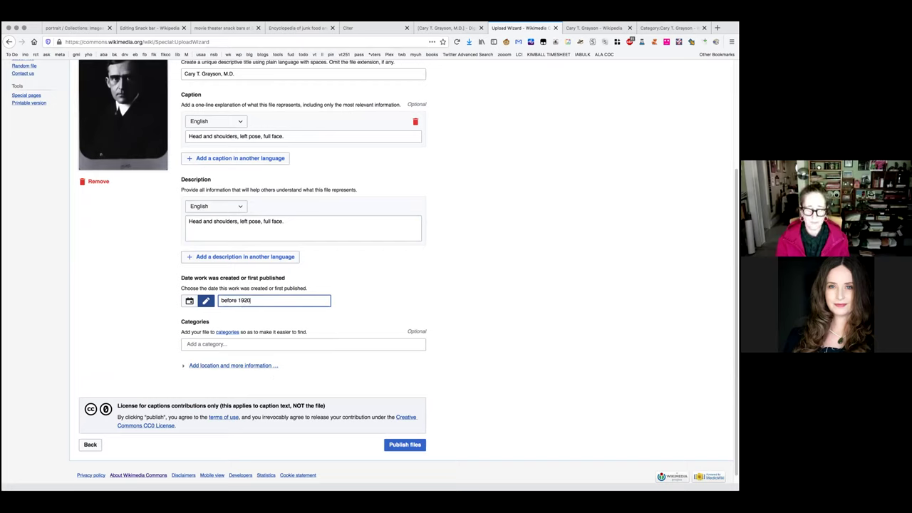
Step: Find a suitable category in the Cary T. Grayson Wikipedia article and add "United States presidential advisors" to the upload's categories
{"action": "left_click", "coordinate": [199, 344]}
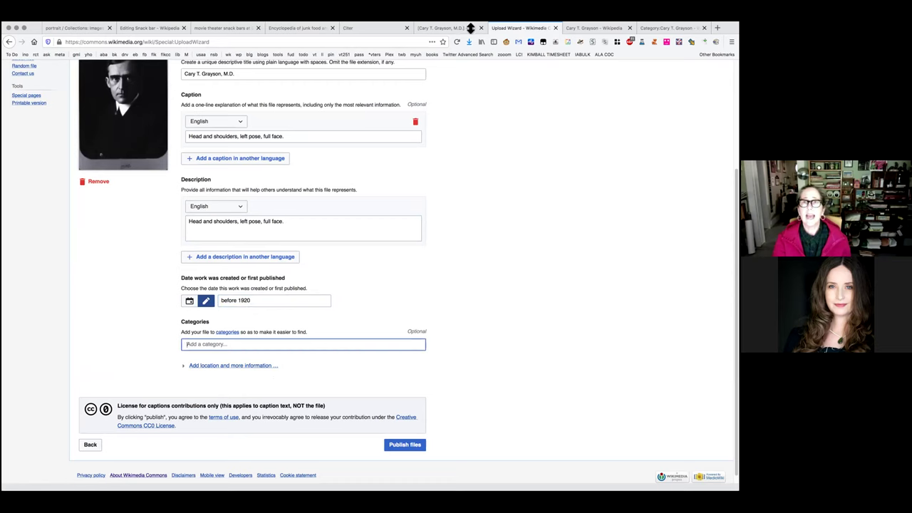
{"action": "key", "text": "ctrl+Tab"}
{"action": "scroll", "coordinate": [379, 317], "scroll_direction": "down", "scroll_amount": 20}
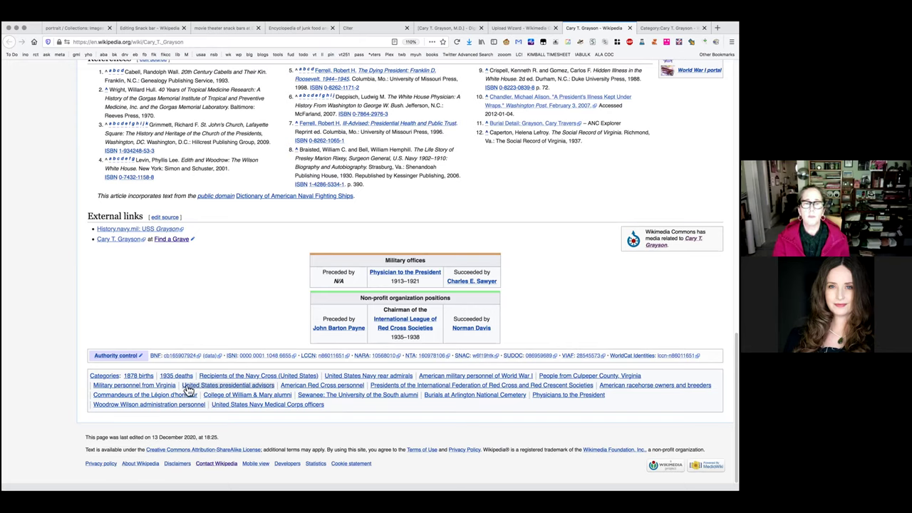
{"action": "left_click", "coordinate": [511, 28]}
{"action": "left_click", "coordinate": [214, 345]}
{"action": "type", "text": "United States presidential advisors"}
{"action": "left_click", "coordinate": [230, 358]}
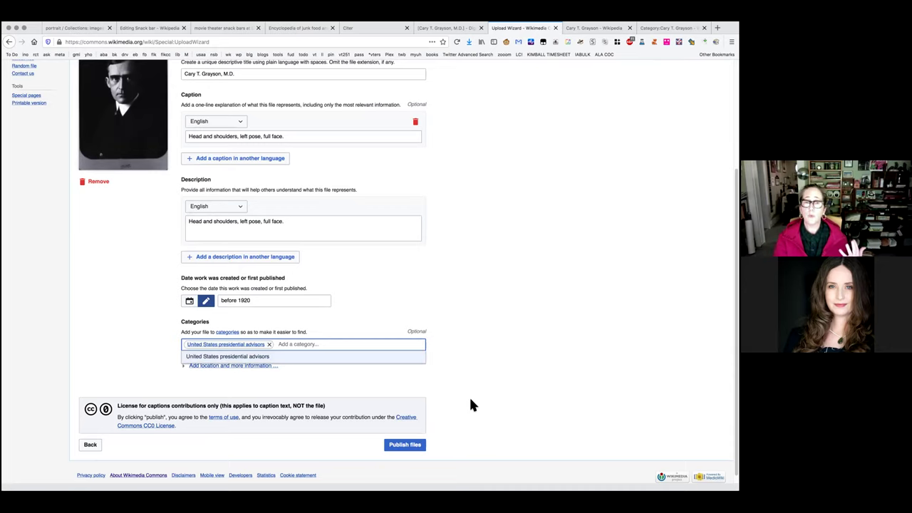
Step: Review the description form, publish the portrait to Commons, and skip the metadata stage
{"action": "scroll", "coordinate": [471, 404], "scroll_direction": "up", "scroll_amount": 3}
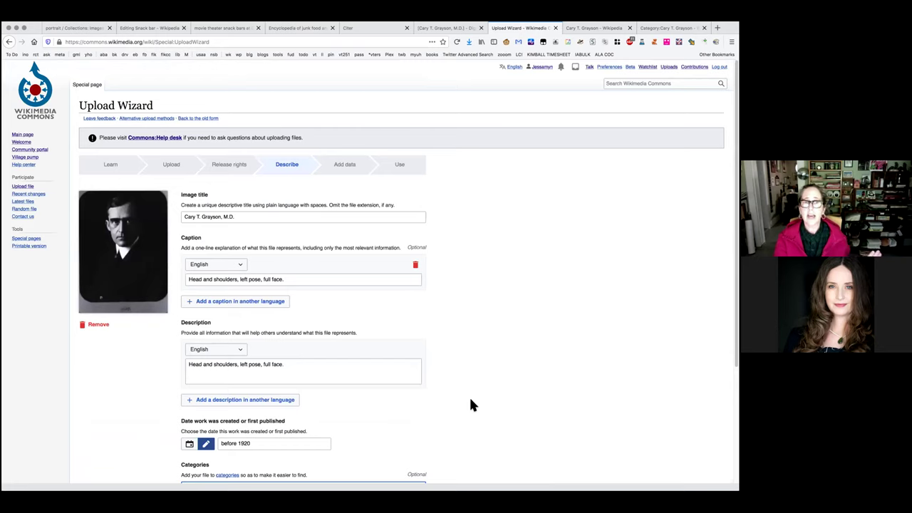
{"action": "scroll", "coordinate": [470, 405], "scroll_direction": "down", "scroll_amount": 5}
{"action": "left_click", "coordinate": [401, 434]}
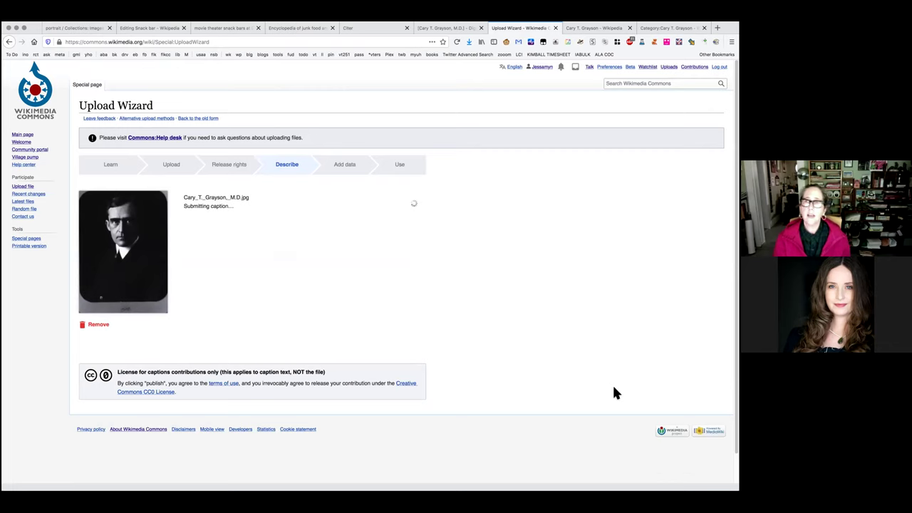
{"action": "left_click", "coordinate": [406, 241]}
{"action": "scroll", "coordinate": [395, 283], "scroll_direction": "down", "scroll_amount": 2}
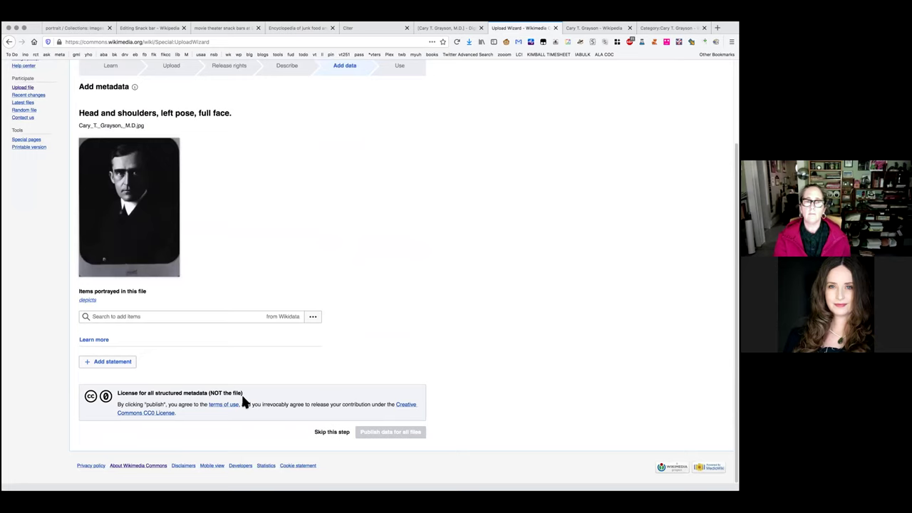
{"action": "left_click", "coordinate": [322, 433]}
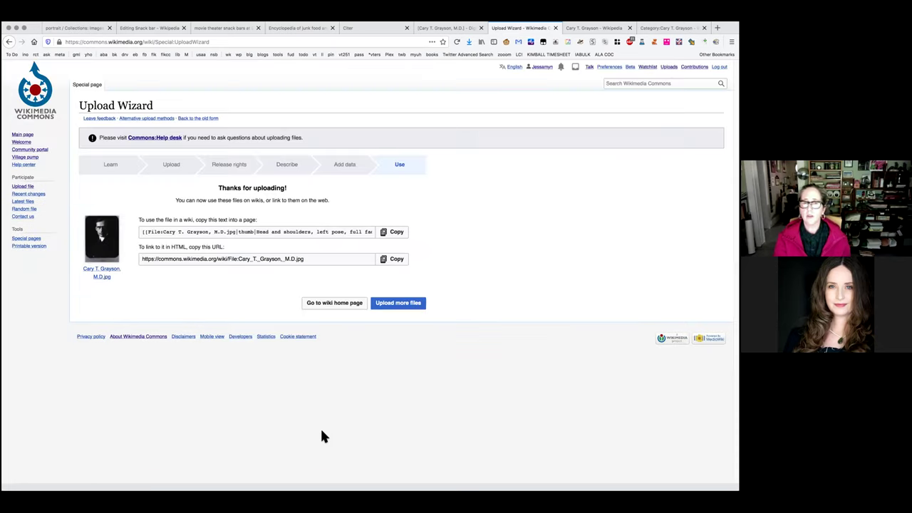
Step: Copy the uploaded file's wiki embed code and open the Cary T. Grayson Wikipedia article in the source editor
{"action": "left_click", "coordinate": [222, 232]}
{"action": "key", "text": "ctrl+c"}
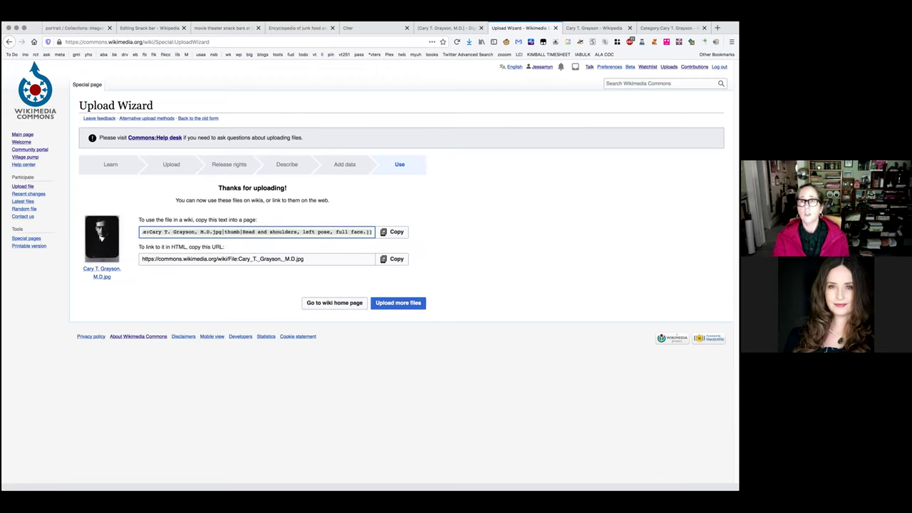
{"action": "left_click", "coordinate": [597, 28]}
{"action": "scroll", "coordinate": [471, 199], "scroll_direction": "up", "scroll_amount": 1}
{"action": "scroll", "coordinate": [472, 192], "scroll_direction": "up", "scroll_amount": 20}
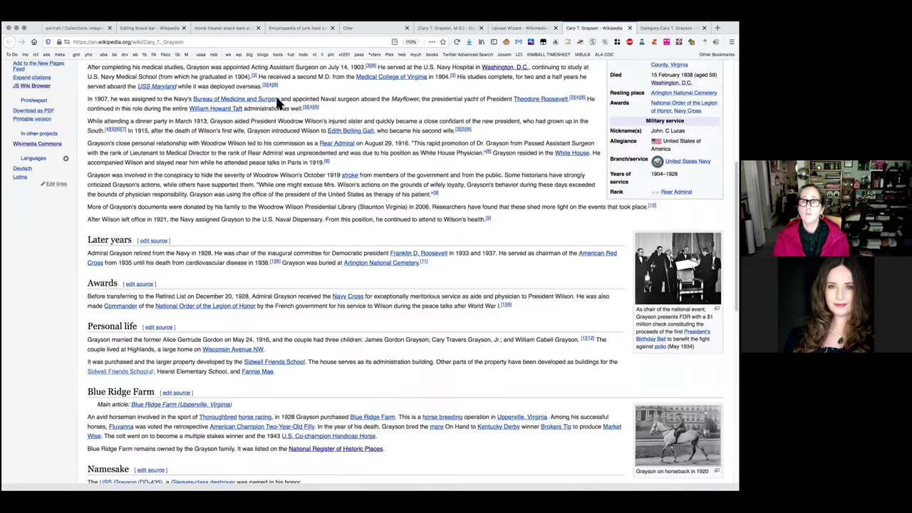
{"action": "left_click", "coordinate": [470, 89]}
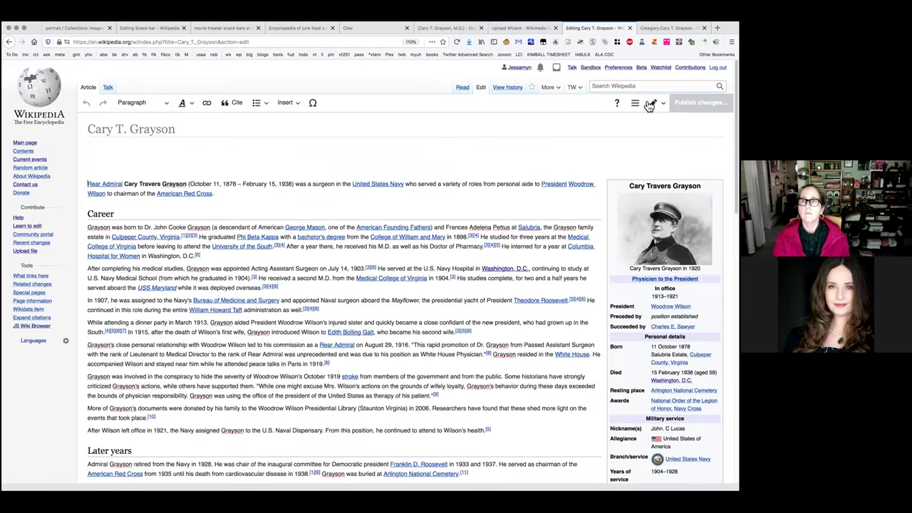
{"action": "left_click", "coordinate": [657, 103]}
{"action": "left_click", "coordinate": [605, 140]}
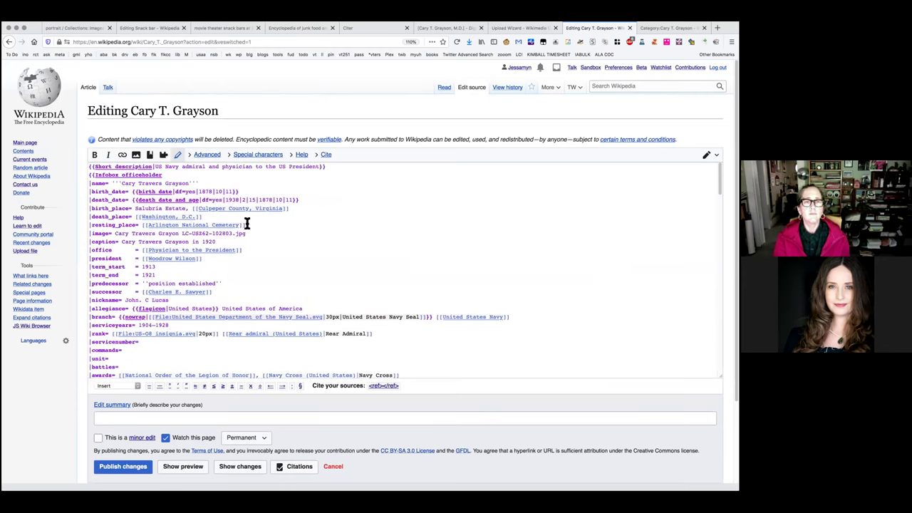
Step: Add the line "|image Cary T. Grayson, M.D.jpg" below resting_place in the infobox, trimming the pasted embed code to the file name
{"action": "left_click", "coordinate": [246, 224]}
{"action": "key", "text": "Return"}
{"action": "type", "text": "|image"}
{"action": "key", "text": "ctrl+v"}
{"action": "left_click_drag", "start_coordinate": [132, 233], "coordinate": [111, 233]}
{"action": "key", "text": "BackSpace"}
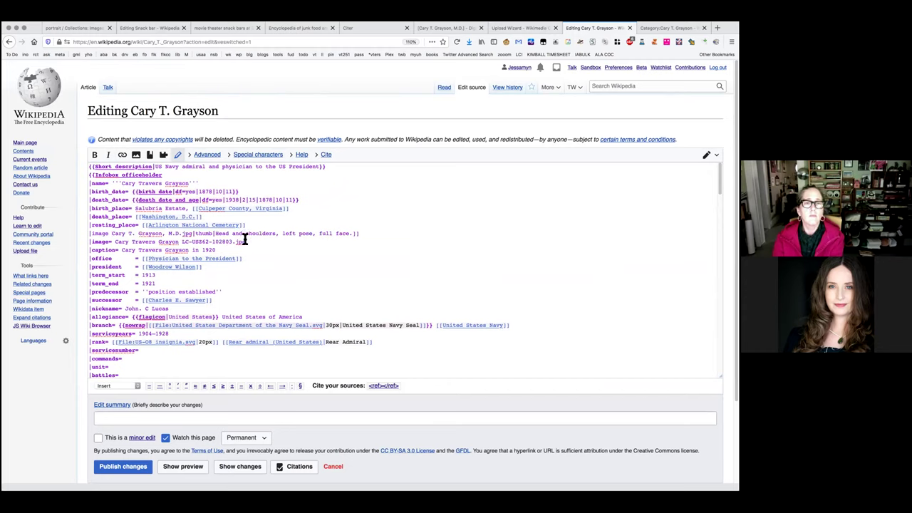
{"action": "left_click_drag", "start_coordinate": [194, 233], "coordinate": [380, 229]}
{"action": "key", "text": "BackSpace"}
Step: Delete the infobox's old image and caption lines for the 1920 photo
{"action": "left_click_drag", "start_coordinate": [247, 241], "coordinate": [52, 236]}
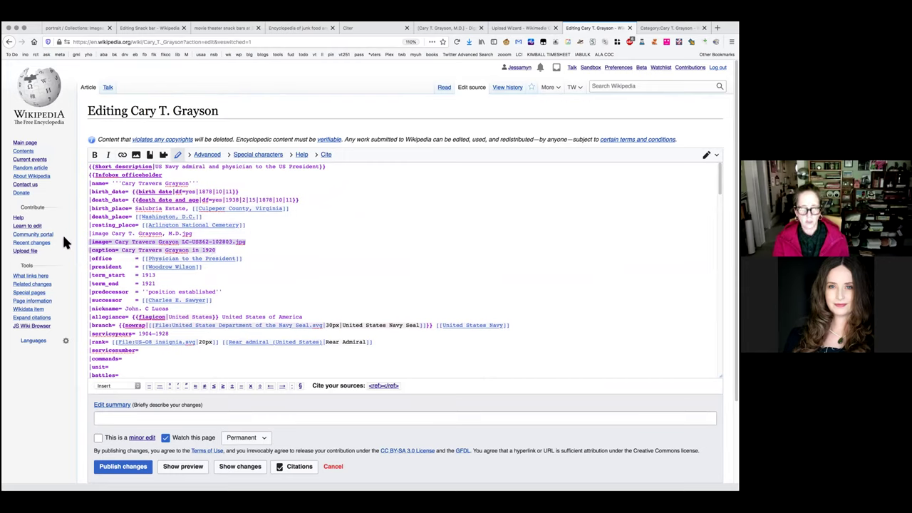
{"action": "key", "text": "BackSpace"}
{"action": "key", "text": "shift+Down"}
{"action": "key", "text": "BackSpace"}
Step: Enter the edit summary "added younger image" and publish the article changes
{"action": "left_click", "coordinate": [121, 418]}
{"action": "type", "text": "added younger image"}
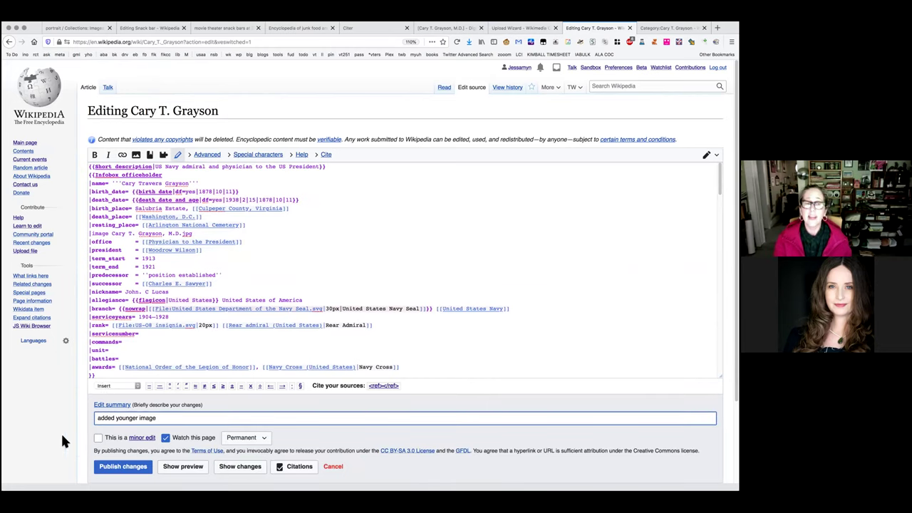
{"action": "scroll", "coordinate": [72, 439], "scroll_direction": "down", "scroll_amount": 3}
{"action": "left_click", "coordinate": [117, 376]}
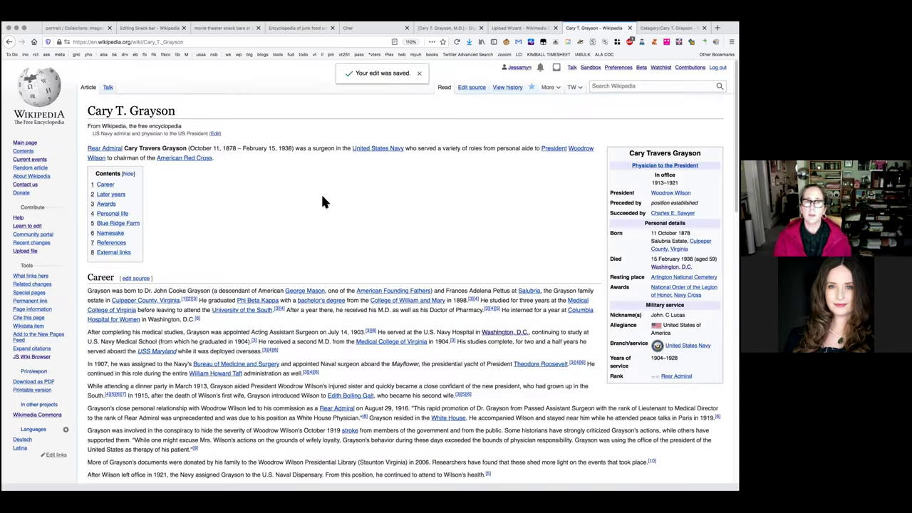
Step: Reopen the article source, insert the missing "=" after "image" in the infobox, mark the edit as minor, and publish it
{"action": "scroll", "coordinate": [335, 194], "scroll_direction": "down", "scroll_amount": 5}
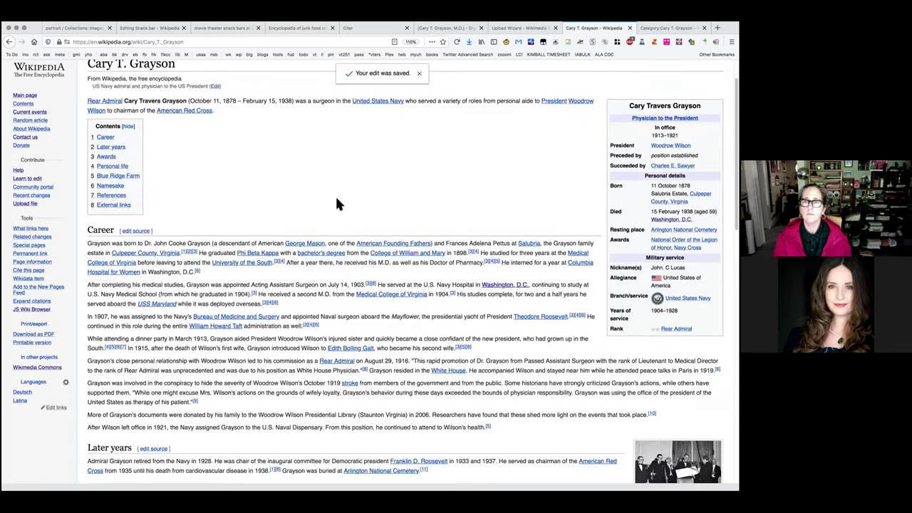
{"action": "scroll", "coordinate": [626, 102], "scroll_direction": "up", "scroll_amount": 5}
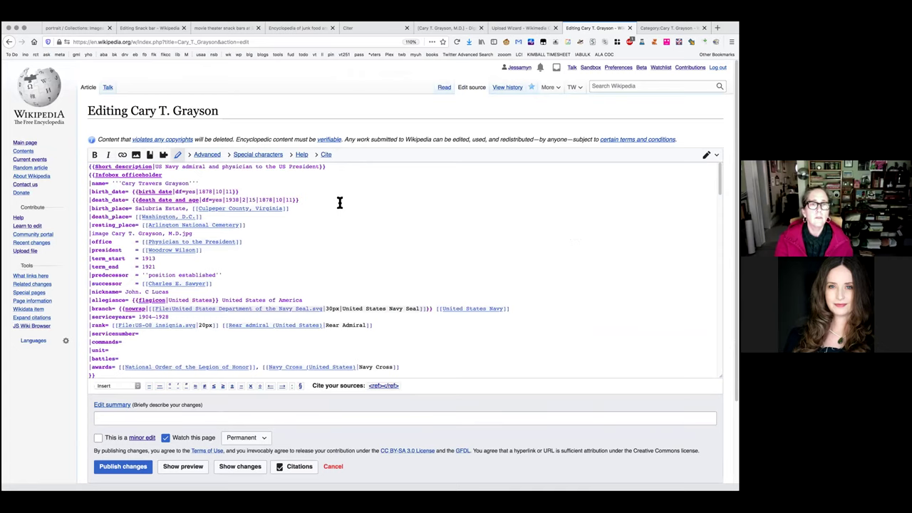
{"action": "left_click", "coordinate": [111, 233]}
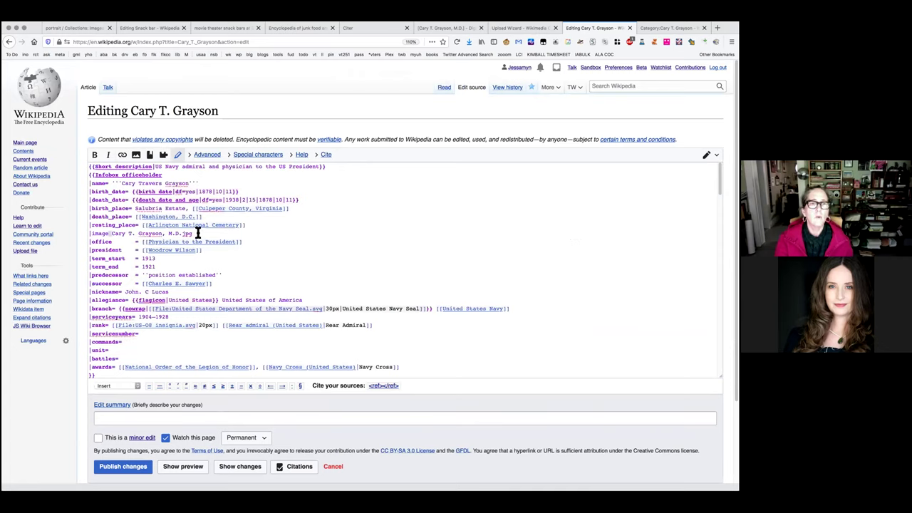
{"action": "type", "text": "="}
{"action": "left_click", "coordinate": [98, 438]}
{"action": "left_click", "coordinate": [125, 466]}
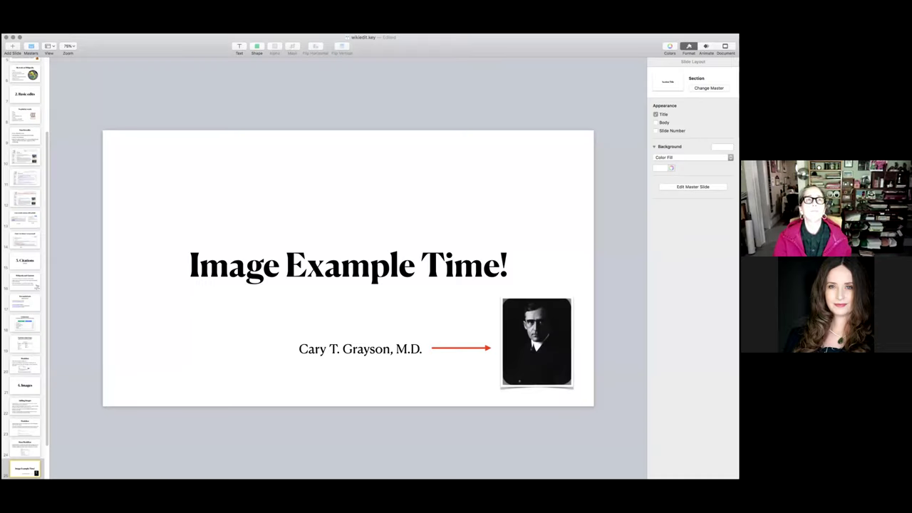
Step: Switch to the Keynote presentation and start the slideshow from the "Image Example Time!" slide
{"action": "key", "text": "alt+super+p"}
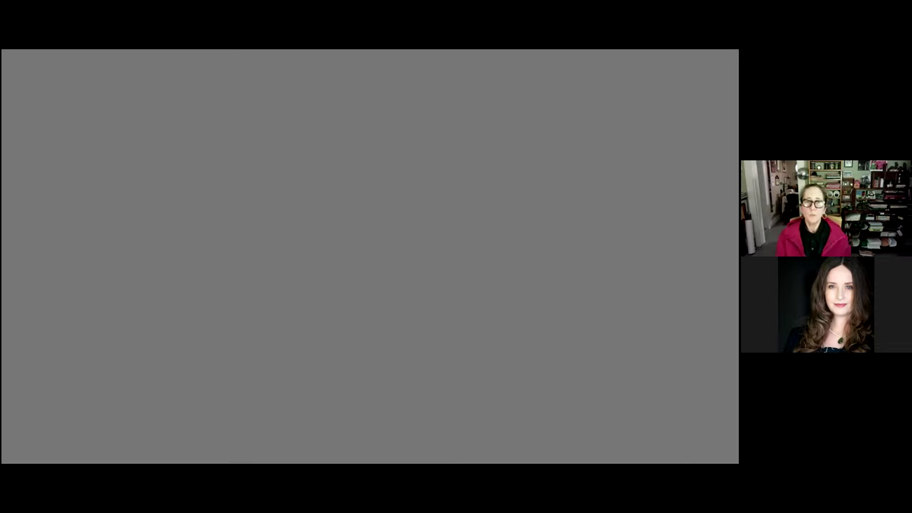